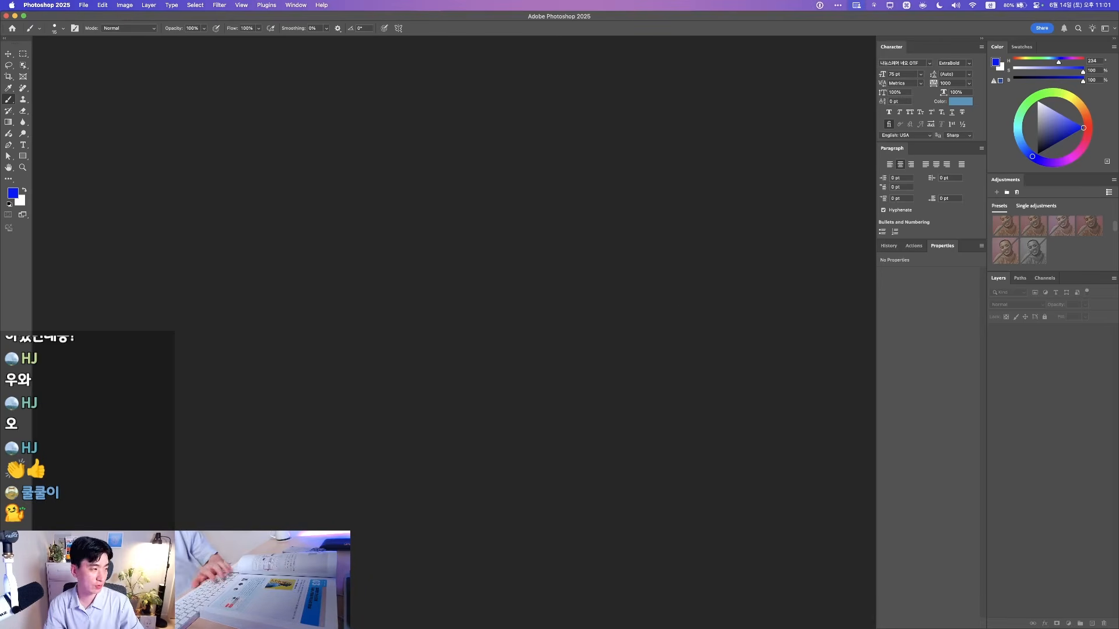
Quick Look the finished and variant poster PSDs, compare them, then close the preview and move the Finder window aside
{"action": "left_click", "coordinate": [513, 219]}
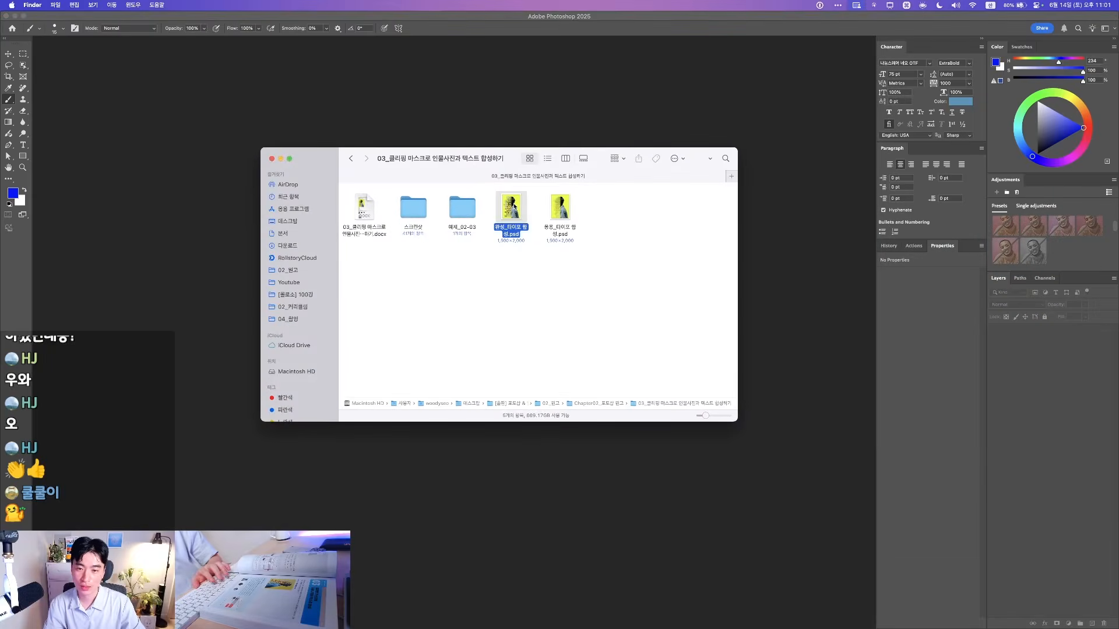
{"action": "key", "text": "space"}
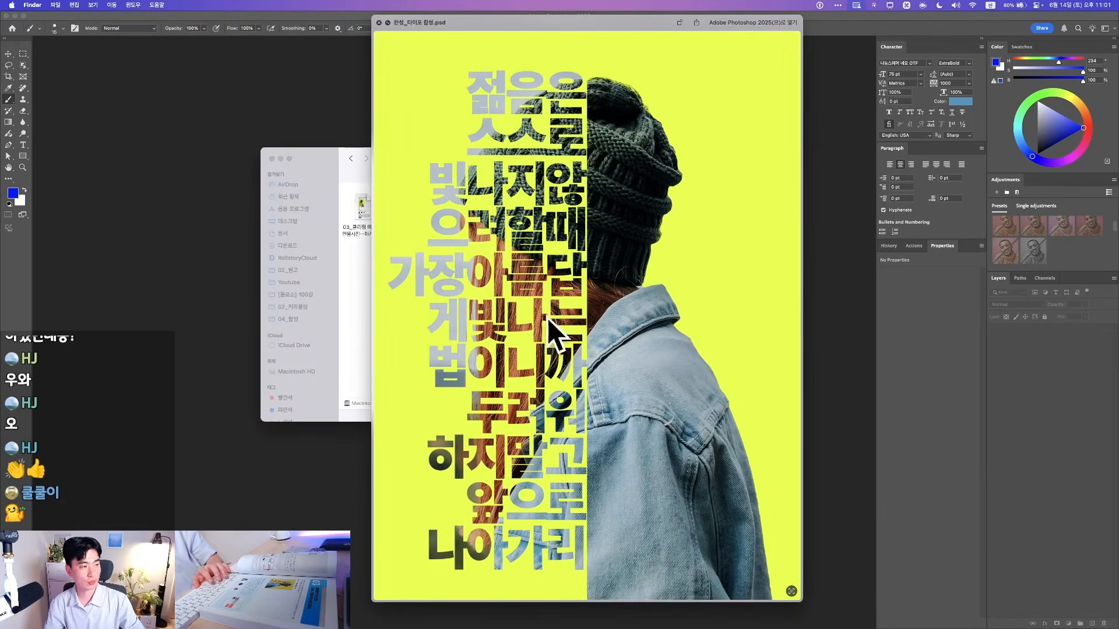
{"action": "key", "text": "Right"}
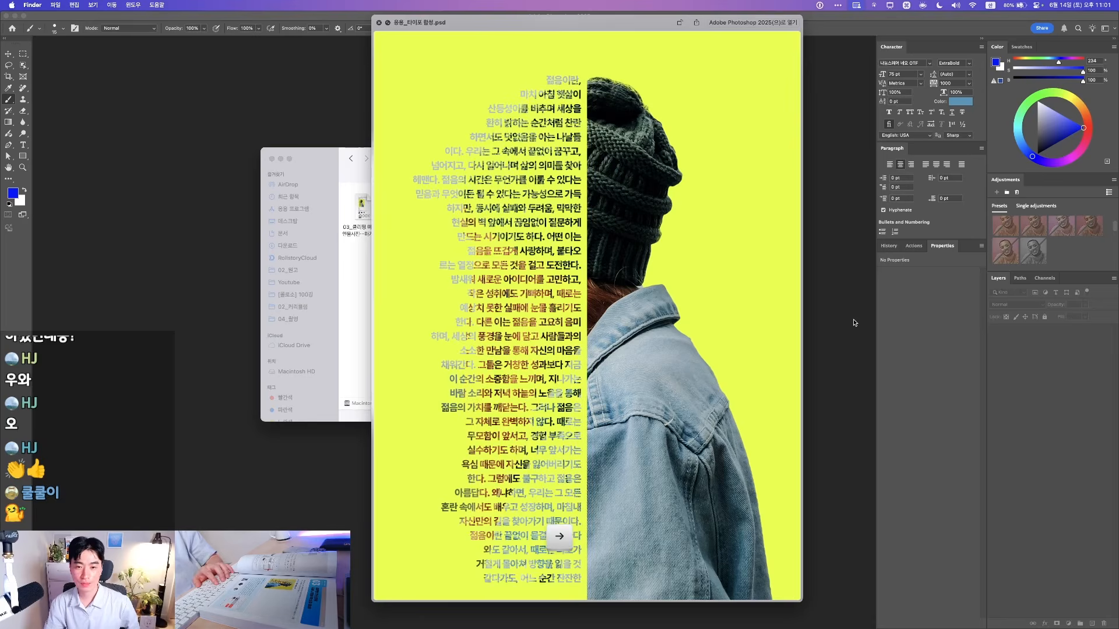
{"action": "key", "text": "Left"}
{"action": "key", "text": "Right"}
{"action": "key", "text": "Left"}
{"action": "key", "text": "Right"}
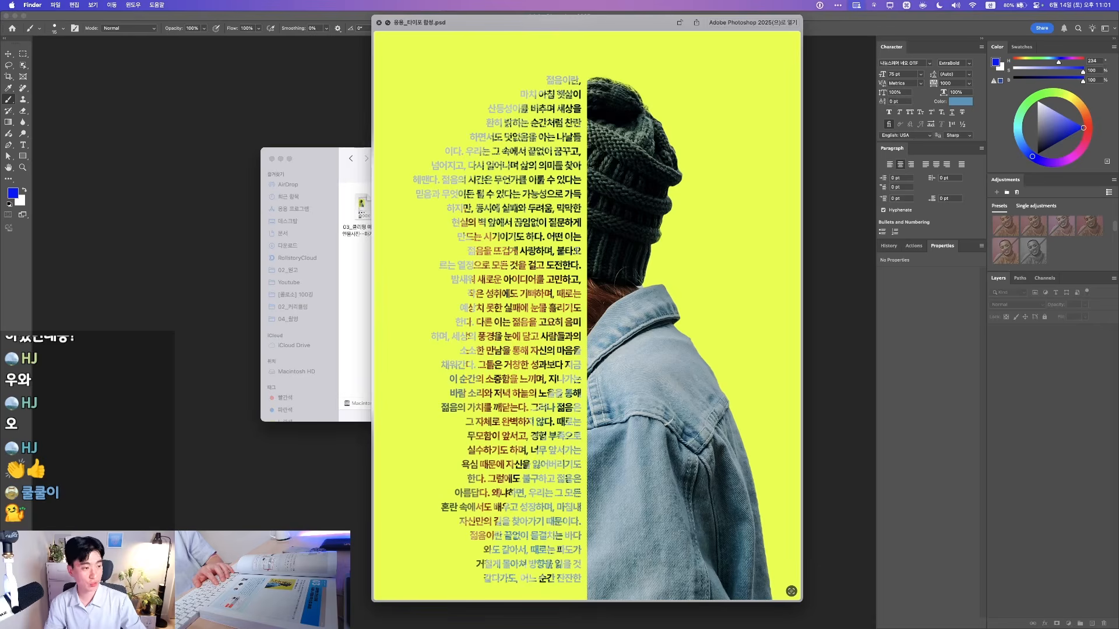
{"action": "key", "text": "Left"}
{"action": "key", "text": "space"}
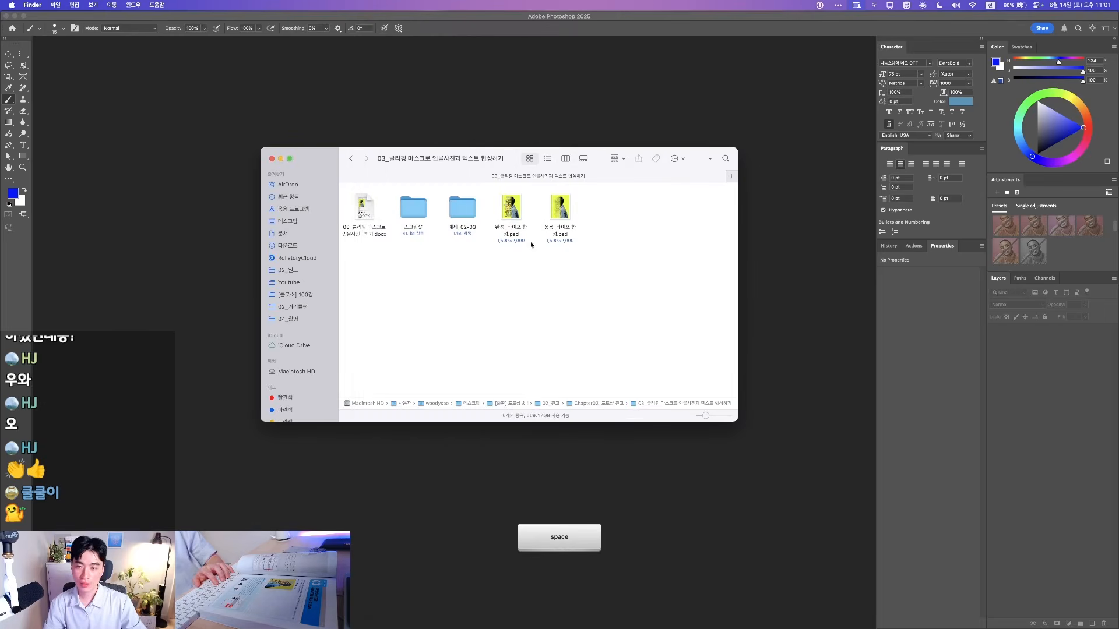
{"action": "left_click_drag", "start_coordinate": [482, 160], "coordinate": [1118, 210]}
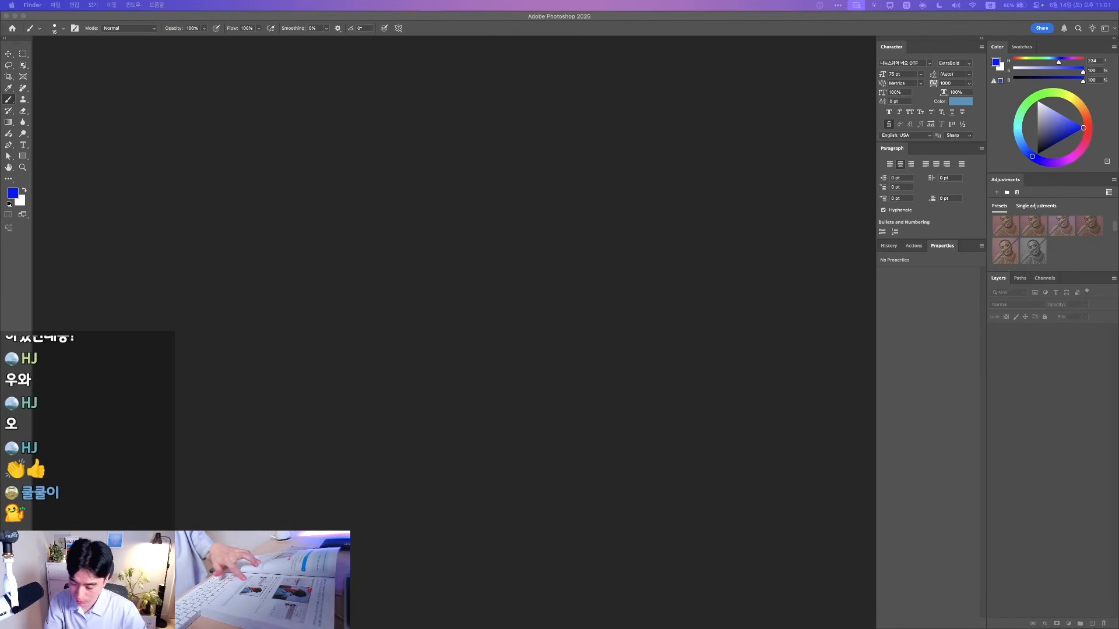
Open girl.jpg in Photoshop and select the woman with Select > Subject
{"action": "left_click_drag", "start_coordinate": [949, 300], "coordinate": [591, 292]}
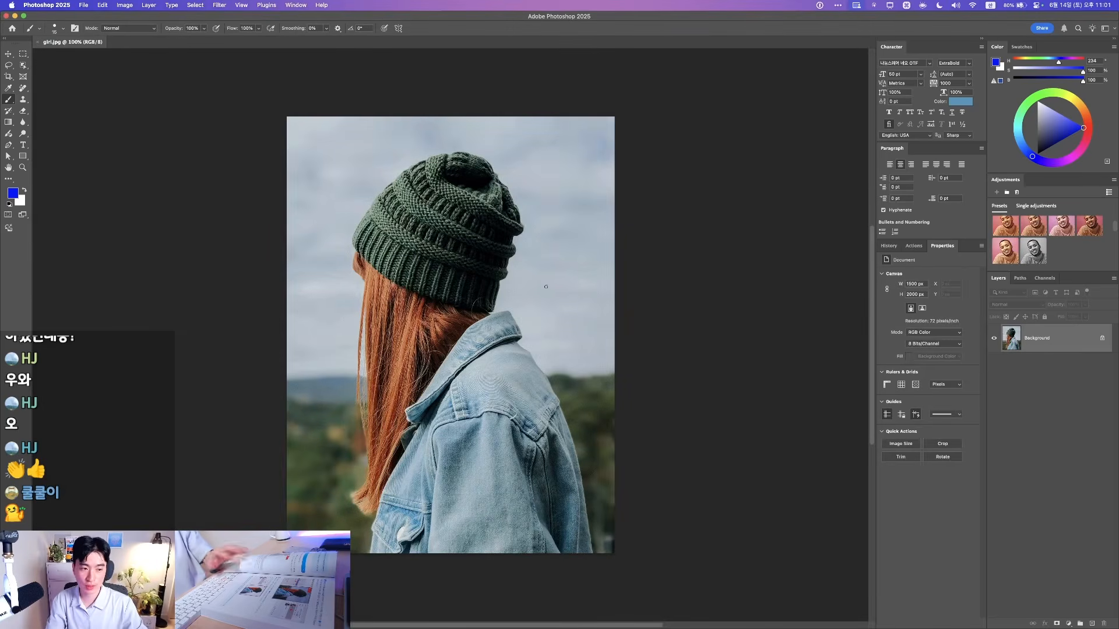
{"action": "left_click", "coordinate": [8, 54]}
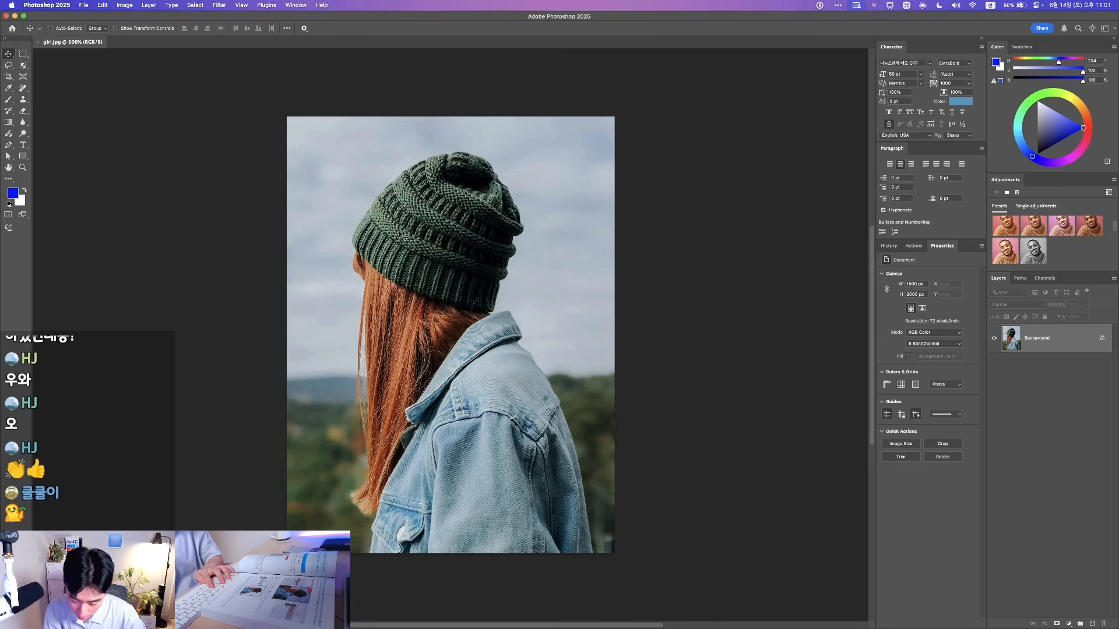
{"action": "left_click", "coordinate": [197, 6]}
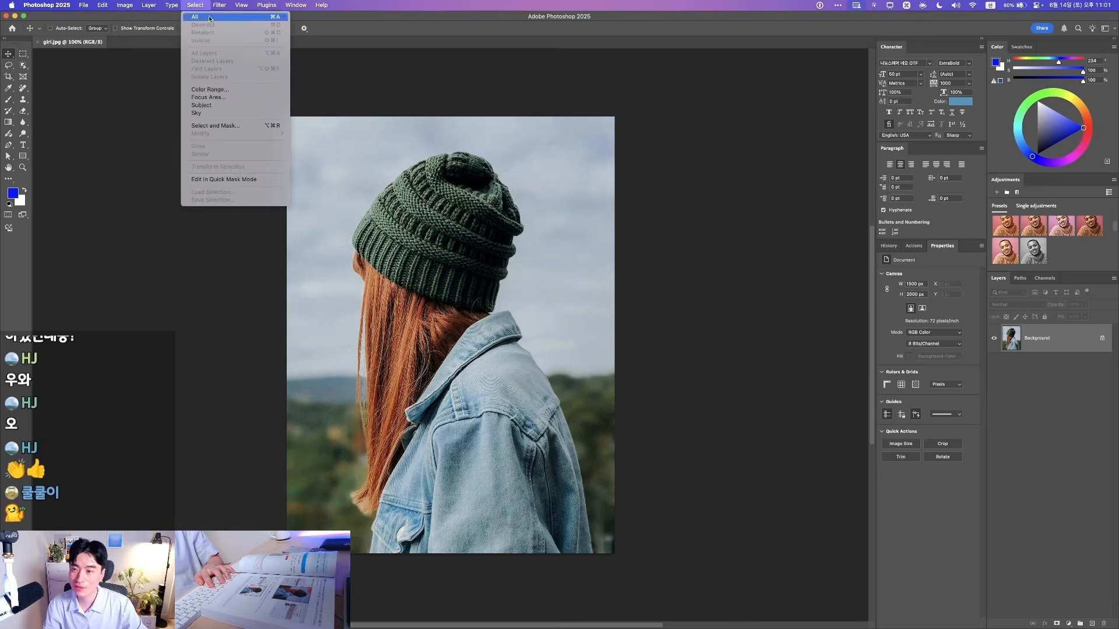
{"action": "left_click", "coordinate": [236, 108]}
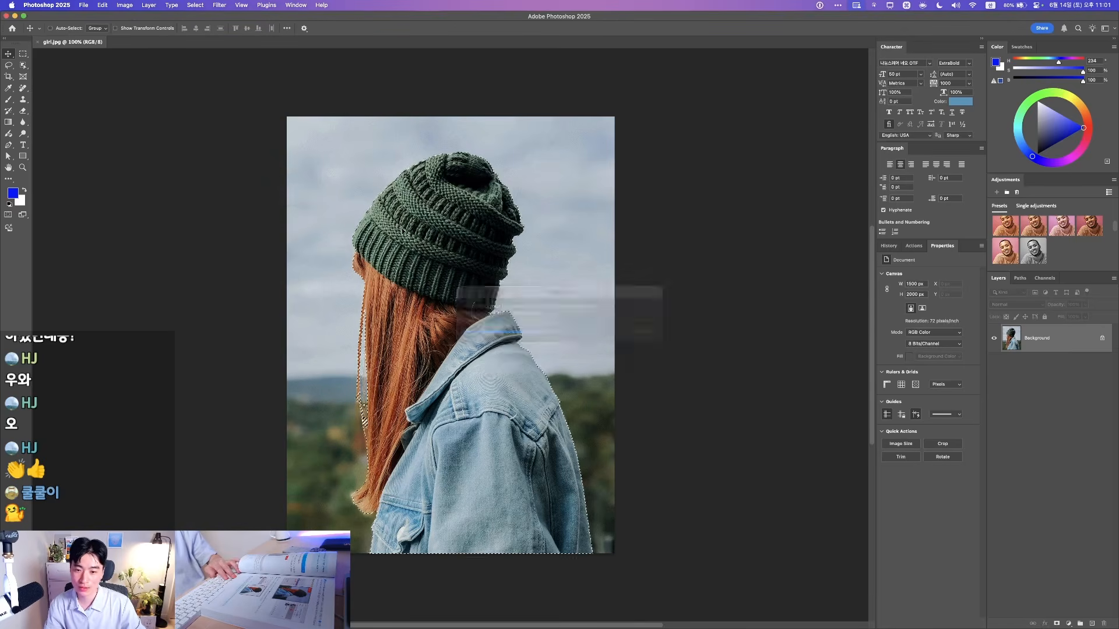
Copy the selected woman onto a new Layer 1 with Cmd+J
{"action": "key", "text": "F1"}
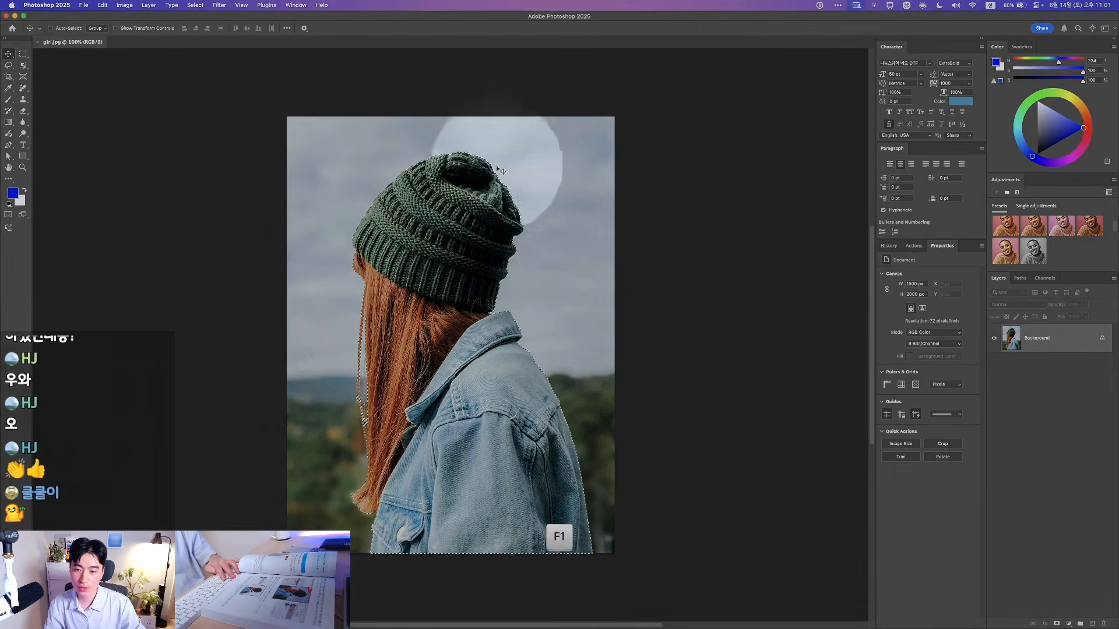
{"action": "key", "text": "F1"}
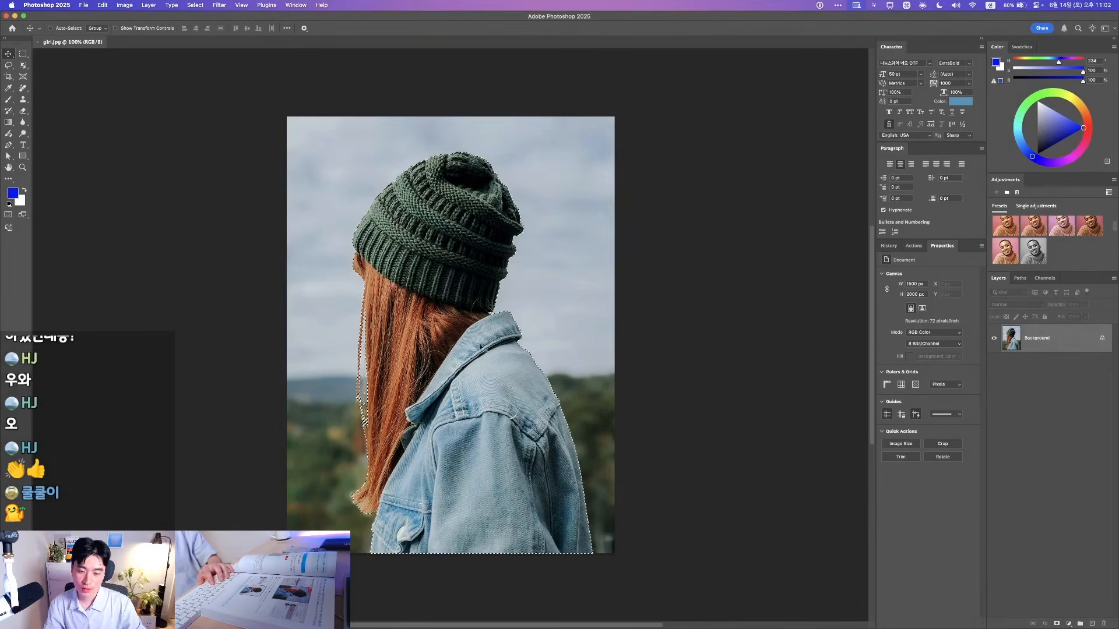
{"action": "key", "text": "F1"}
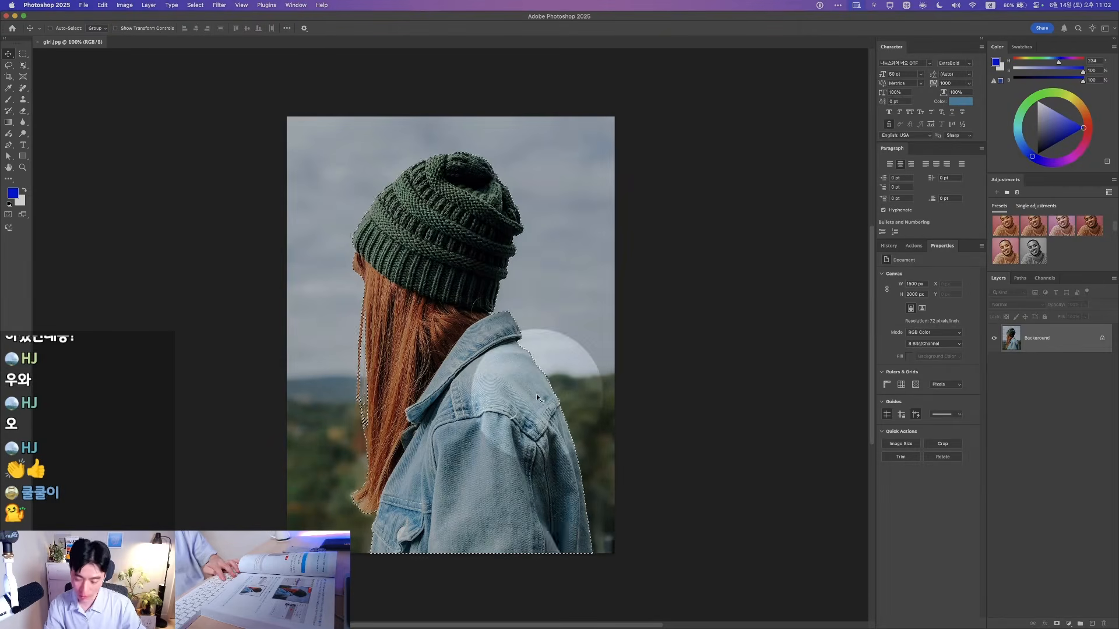
{"action": "key", "text": "F1"}
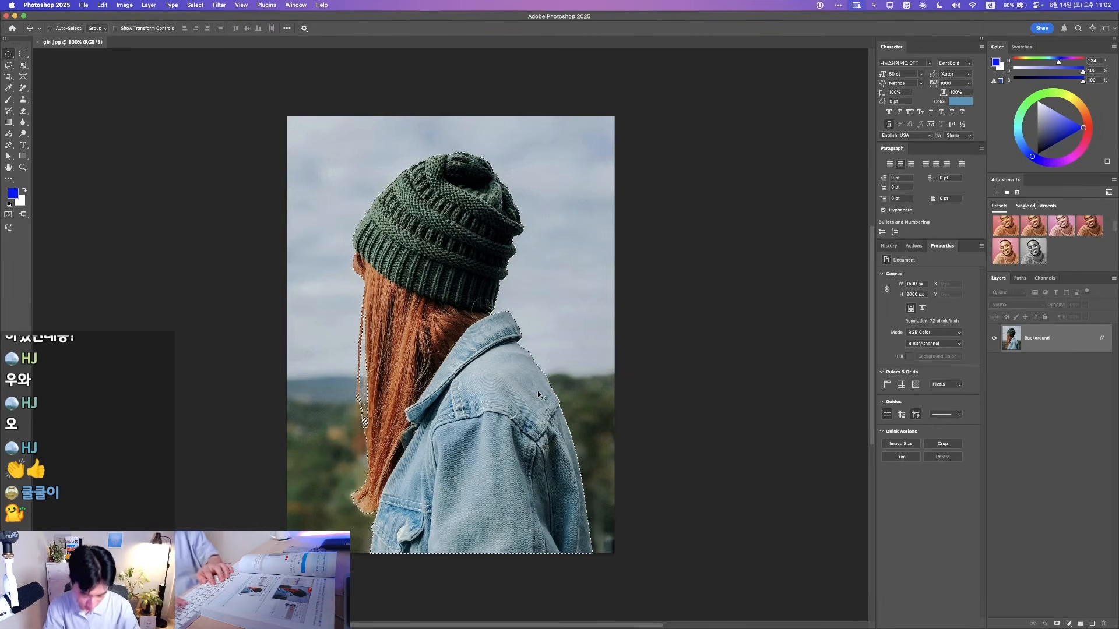
{"action": "key", "text": "super+j"}
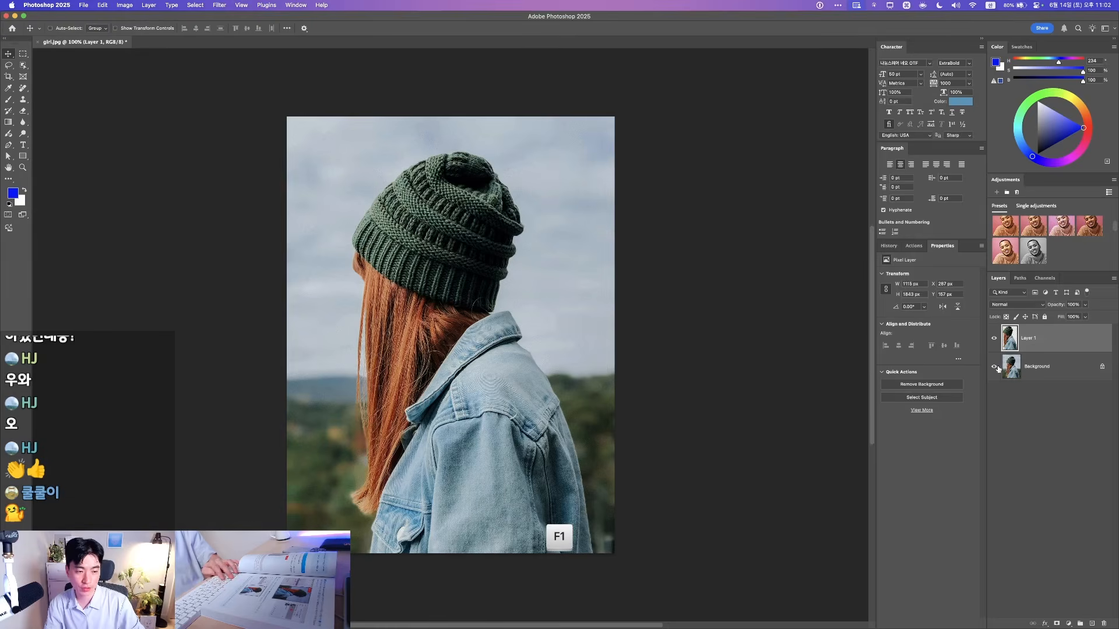
Hide the Background layer, show rulers, and keep a vertical guide at the canvas centre
{"action": "left_click", "coordinate": [994, 366]}
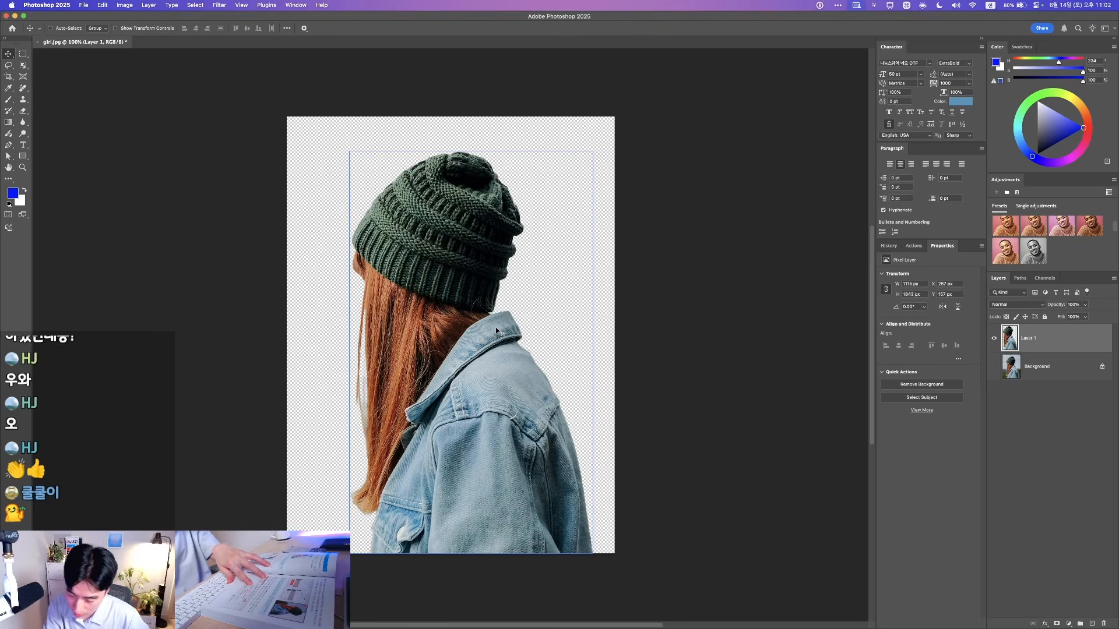
{"action": "key", "text": "super+r"}
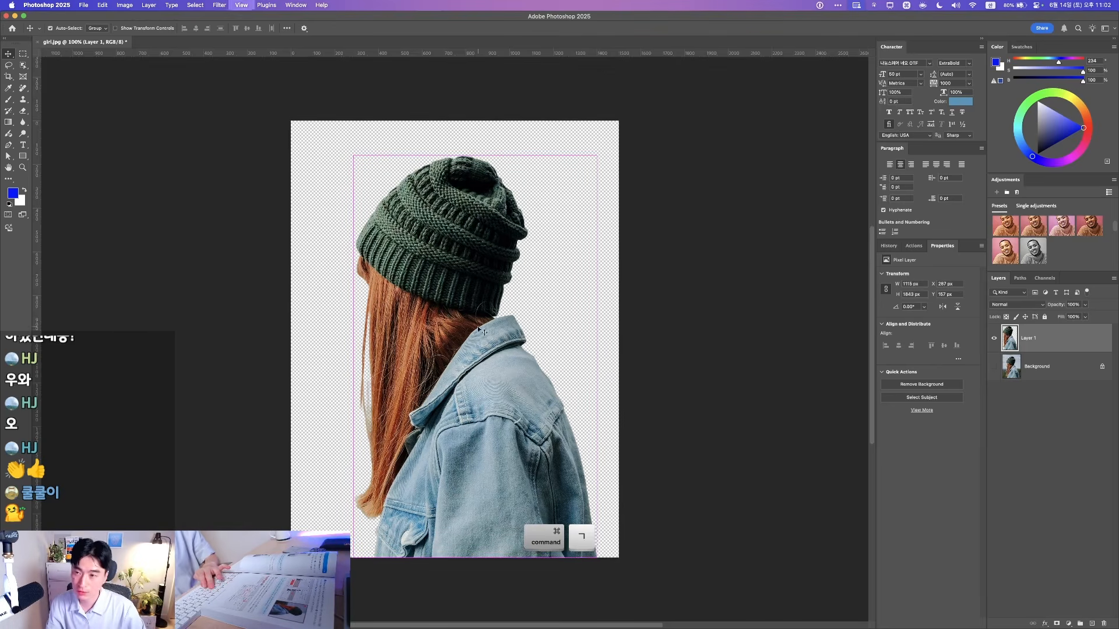
{"action": "left_click_drag", "start_coordinate": [256, 54], "coordinate": [326, 287]}
{"action": "key", "text": "super+z"}
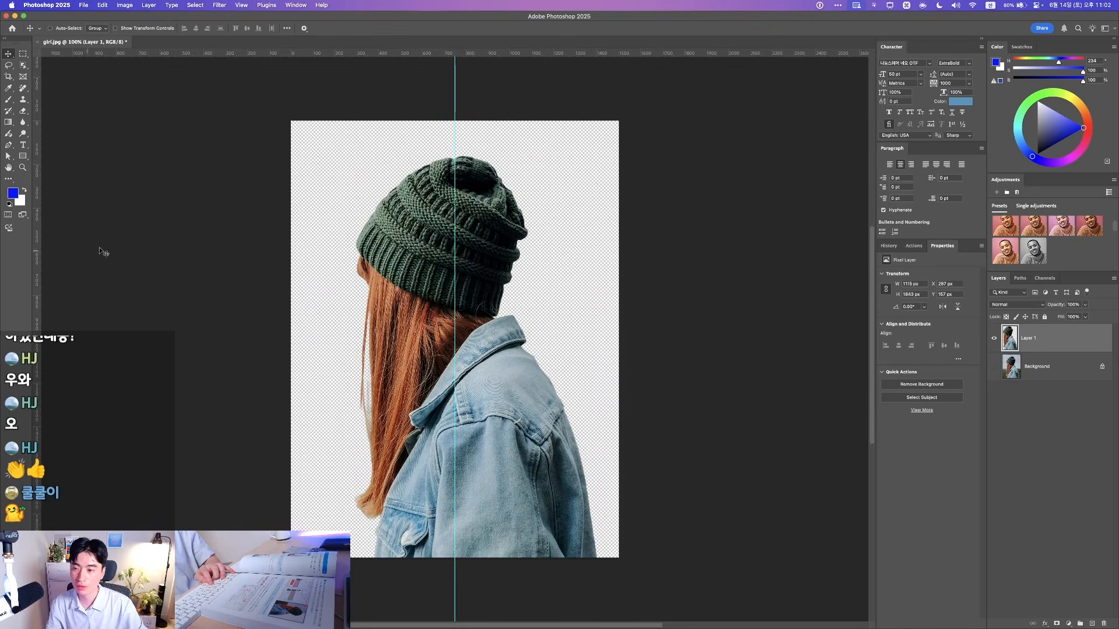
{"action": "mouse_move", "coordinate": [453, 251]}
{"action": "left_mouse_down"}
{"action": "mouse_move", "coordinate": [29, 257]}
{"action": "mouse_move", "coordinate": [38, 246]}
{"action": "mouse_move", "coordinate": [307, 242]}
{"action": "mouse_move", "coordinate": [472, 257]}
{"action": "mouse_move", "coordinate": [455, 258]}
{"action": "left_mouse_up"}
{"action": "key", "text": "F1"}
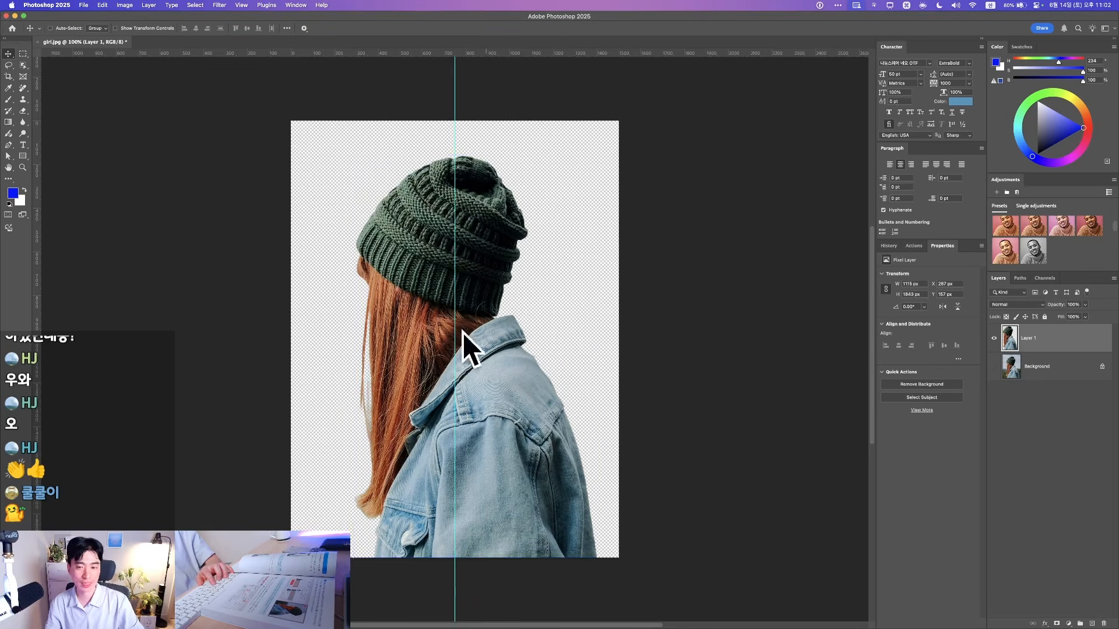
{"action": "left_click", "coordinate": [168, 254], "text": "super"}
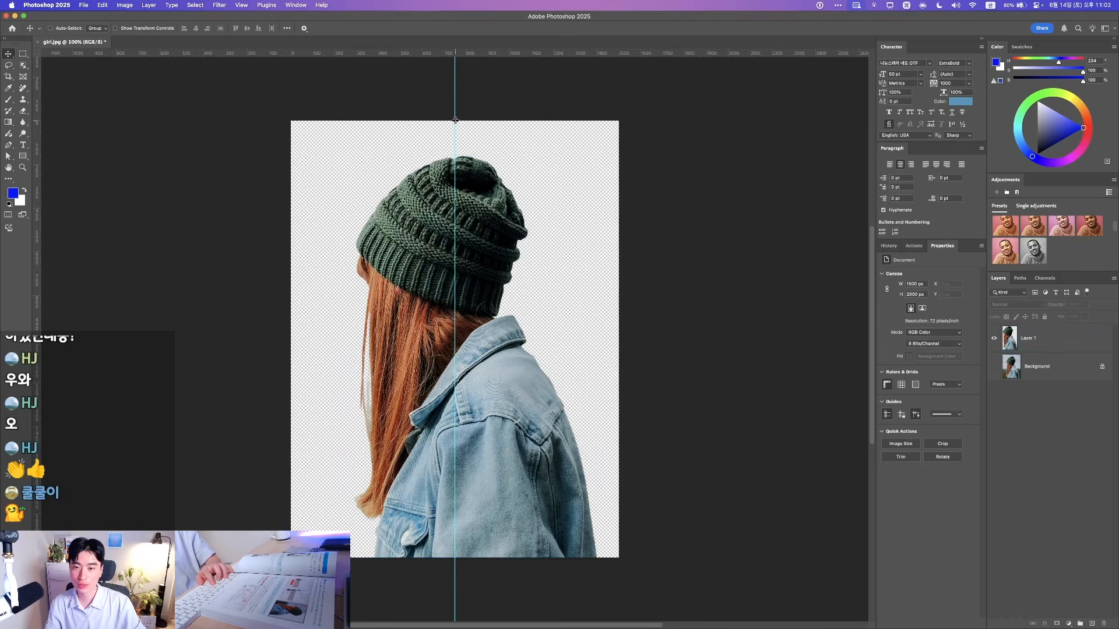
Restore the vertical centre guide and rulers, dismissing the no-layer-targeted warning
{"action": "left_click_drag", "start_coordinate": [454, 114], "coordinate": [34, 123]}
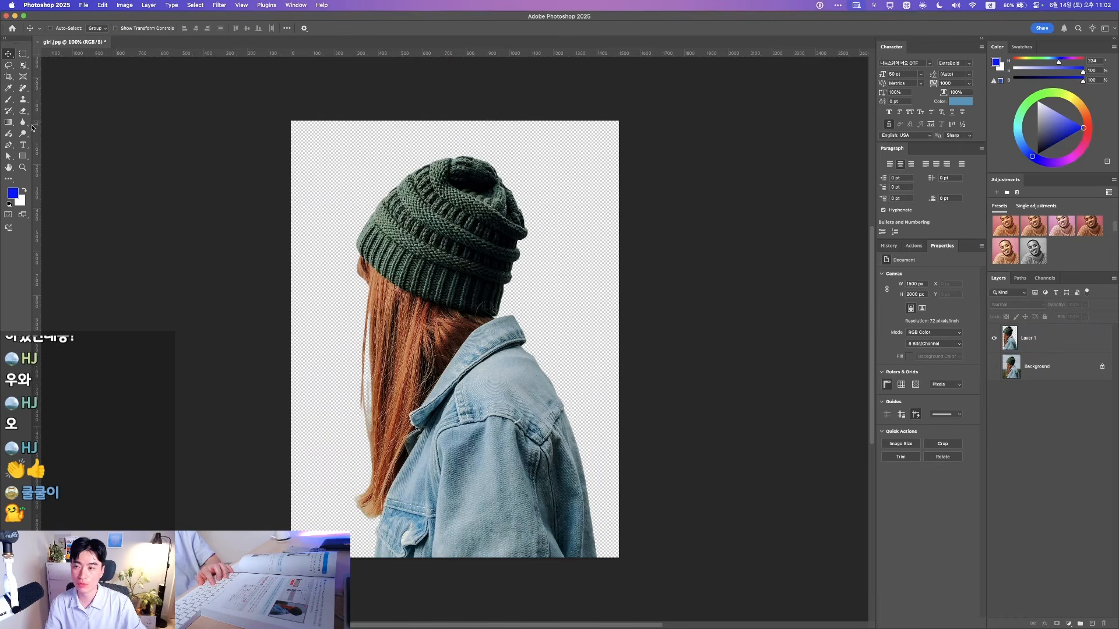
{"action": "key", "text": "super+z"}
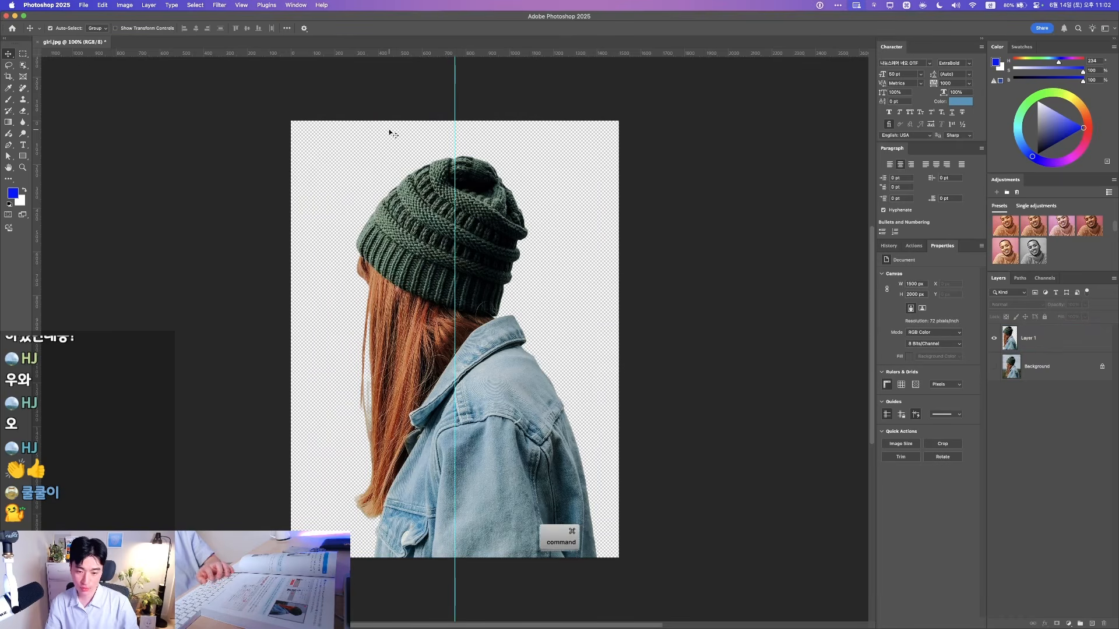
{"action": "key", "text": "super+semicolon"}
{"action": "key", "text": "super+semicolon"}
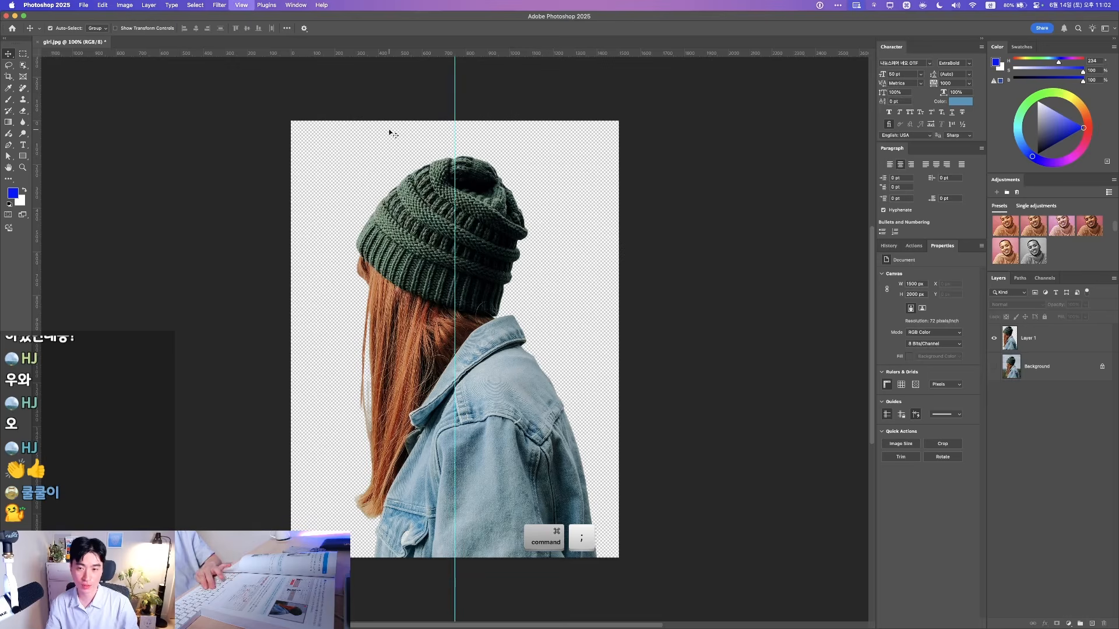
{"action": "key", "text": "super+r"}
{"action": "key", "text": "super+r"}
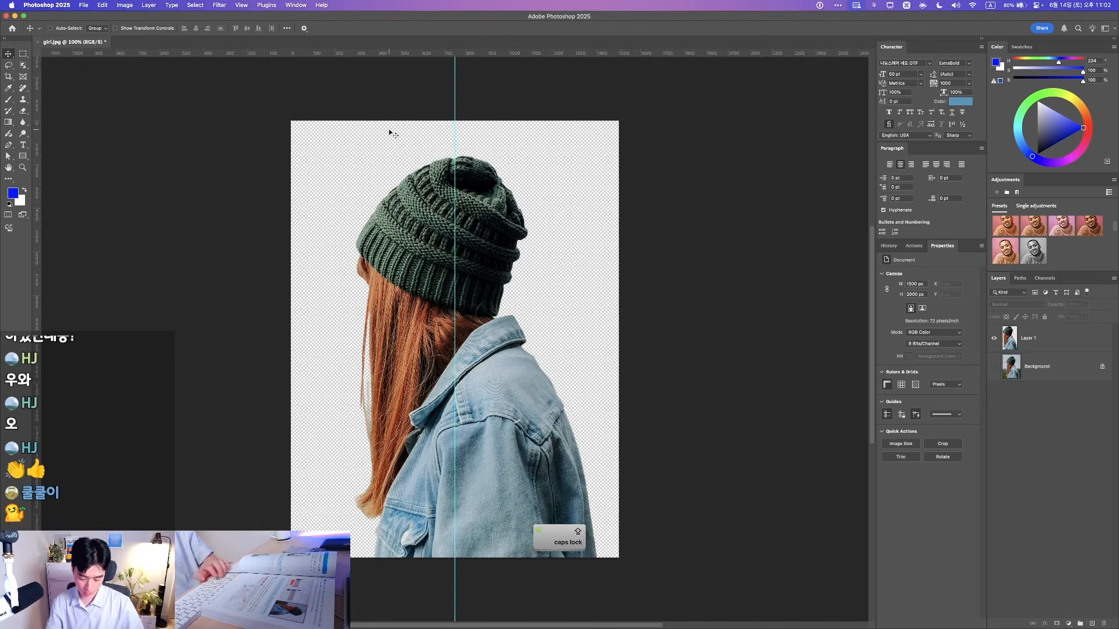
{"action": "key", "text": "super+r"}
{"action": "key", "text": "super+r"}
{"action": "key", "text": "super+r"}
{"action": "key", "text": "super+r"}
{"action": "key", "text": "super+r"}
{"action": "key", "text": "super+r"}
{"action": "left_click", "coordinate": [451, 203], "text": "super"}
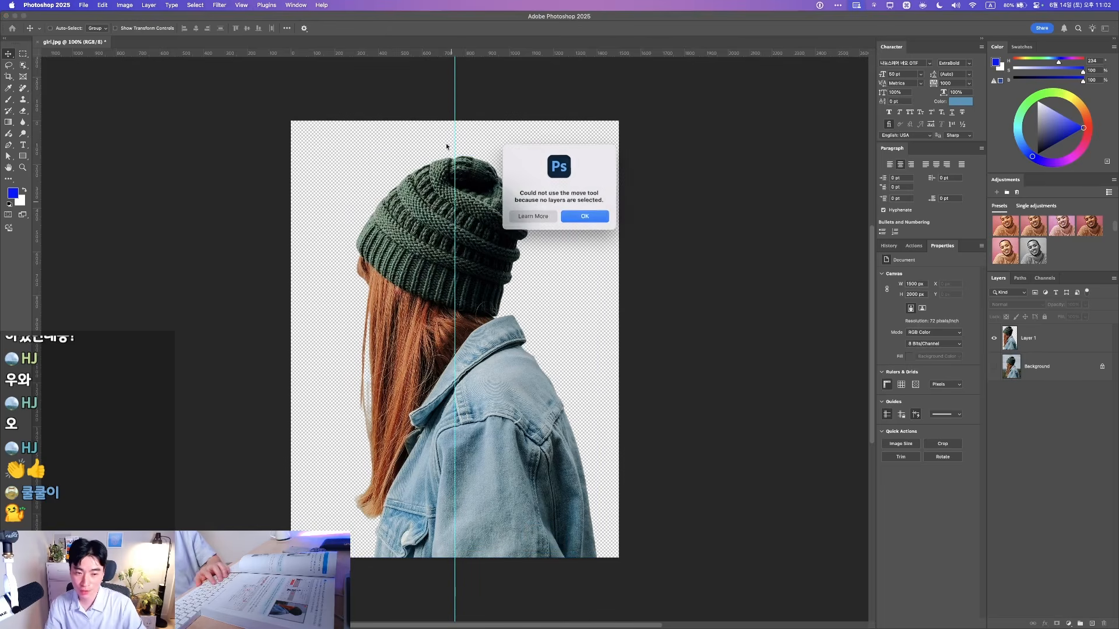
{"action": "left_click", "coordinate": [562, 217]}
Marquee the canvas's left half, 750 × 2000 px, and make Layer 1 active
{"action": "left_click", "coordinate": [23, 55]}
{"action": "key", "text": "F1"}
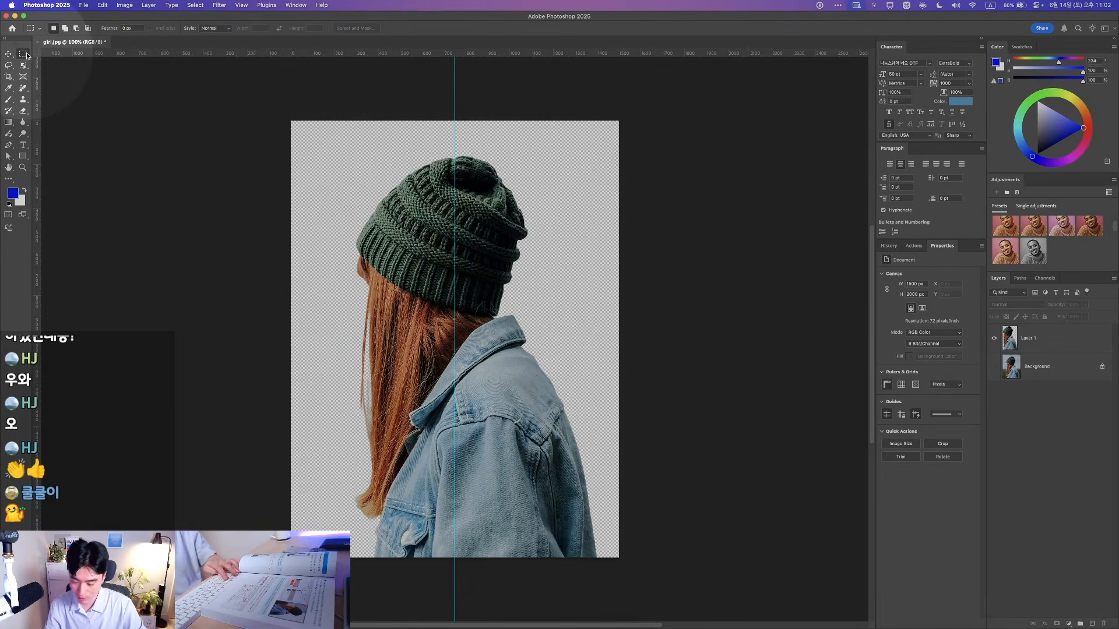
{"action": "key", "text": "F1"}
{"action": "left_click_drag", "start_coordinate": [291, 121], "coordinate": [455, 574]}
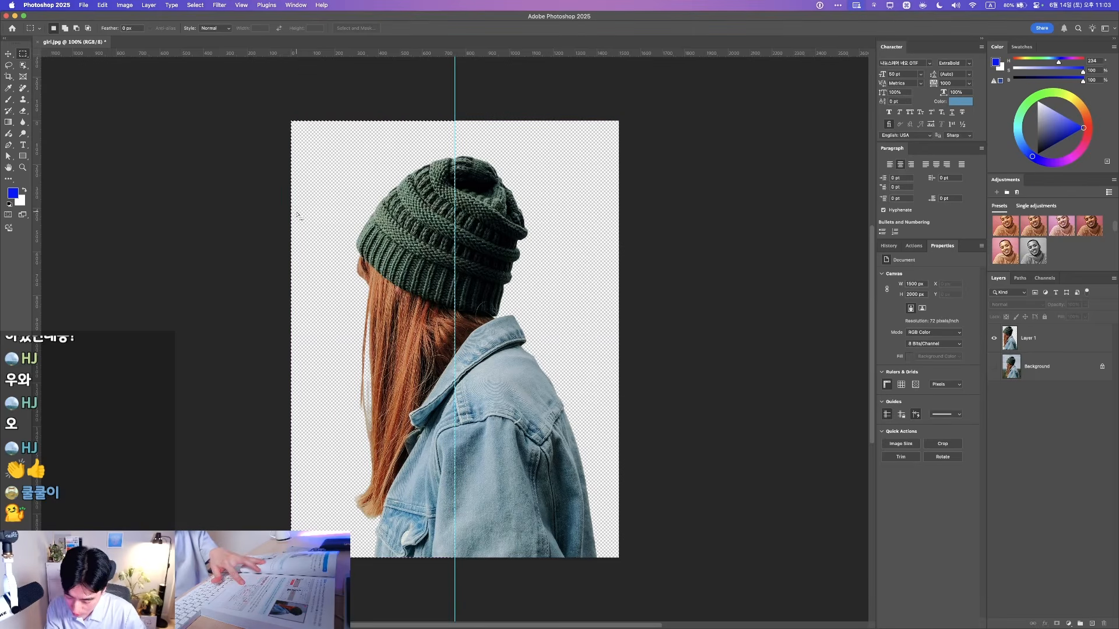
{"action": "key", "text": "BackSpace"}
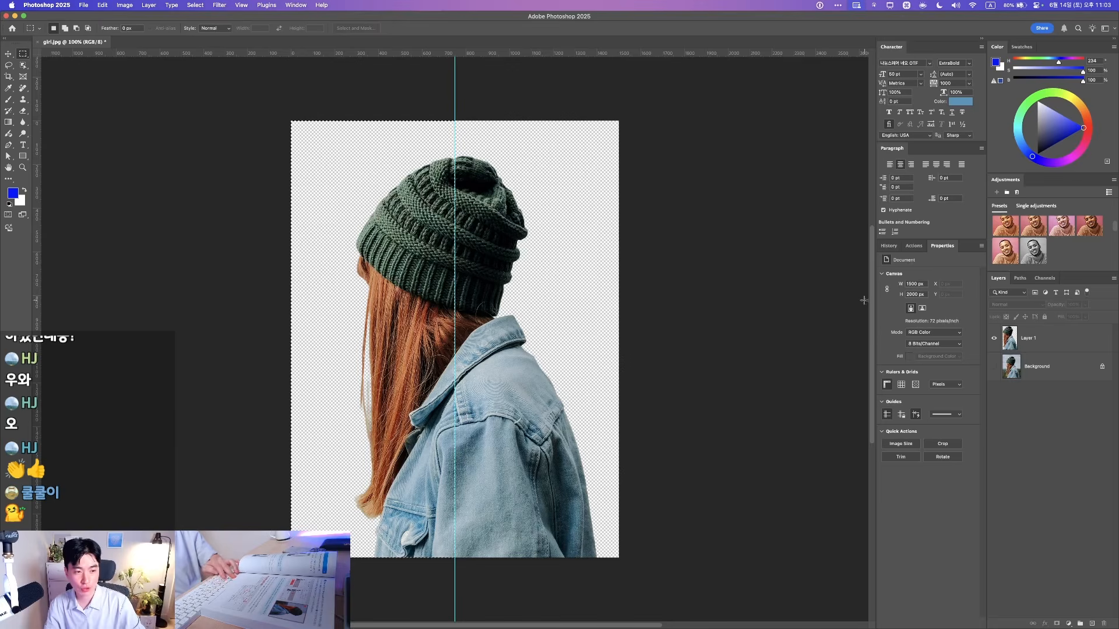
{"action": "key", "text": "F1"}
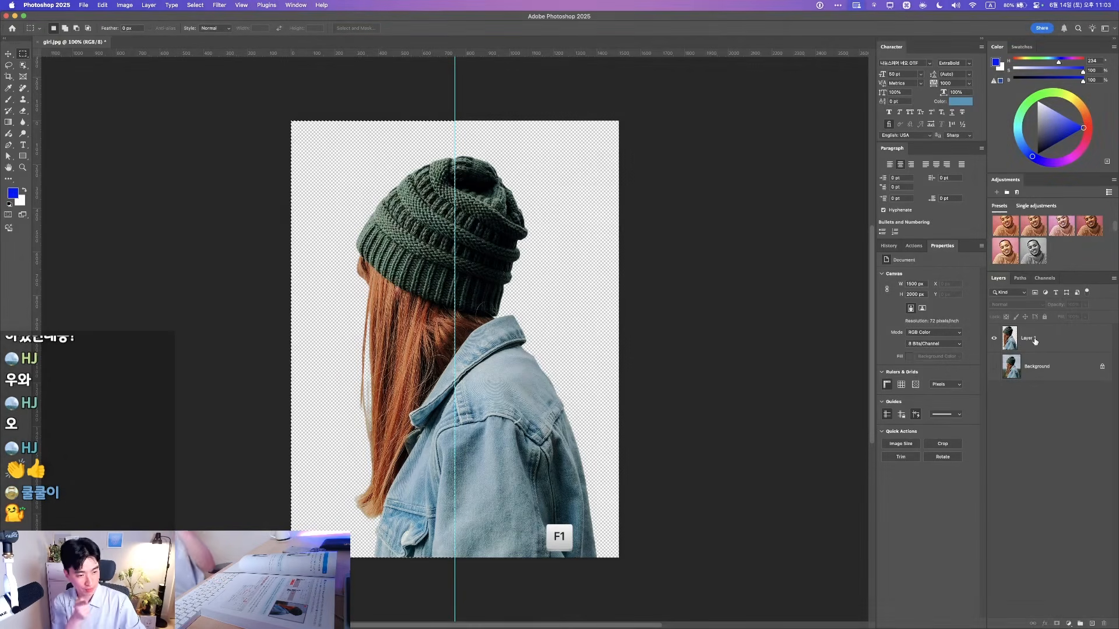
{"action": "left_click", "coordinate": [1035, 341]}
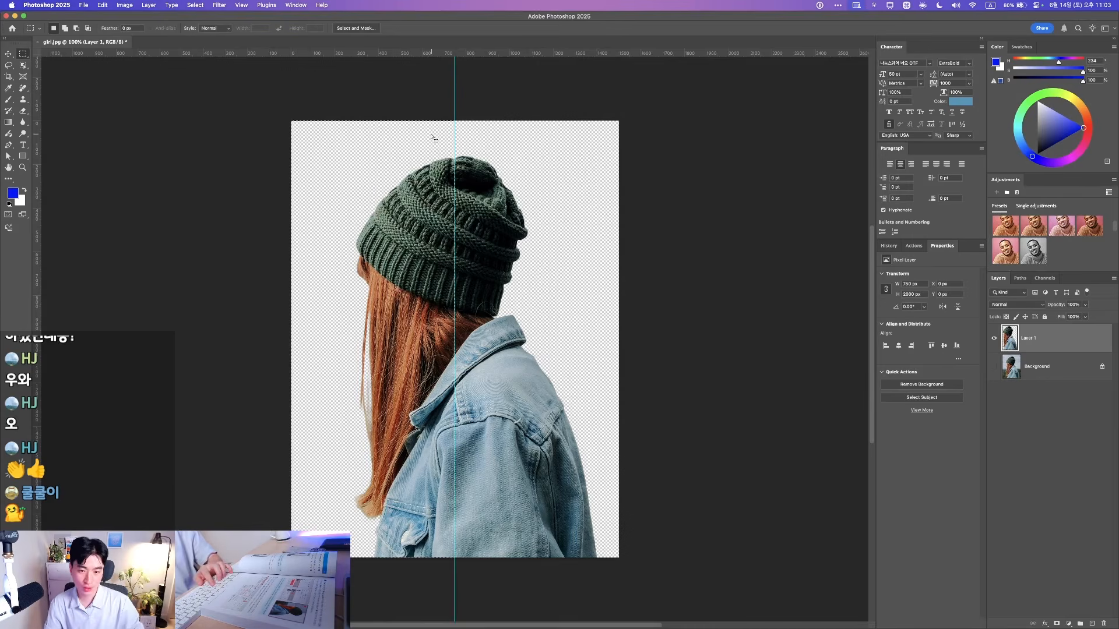
Delete Layer 1's left half, restore the left-half marquee, and target the Background layer
{"action": "key", "text": "BackSpace"}
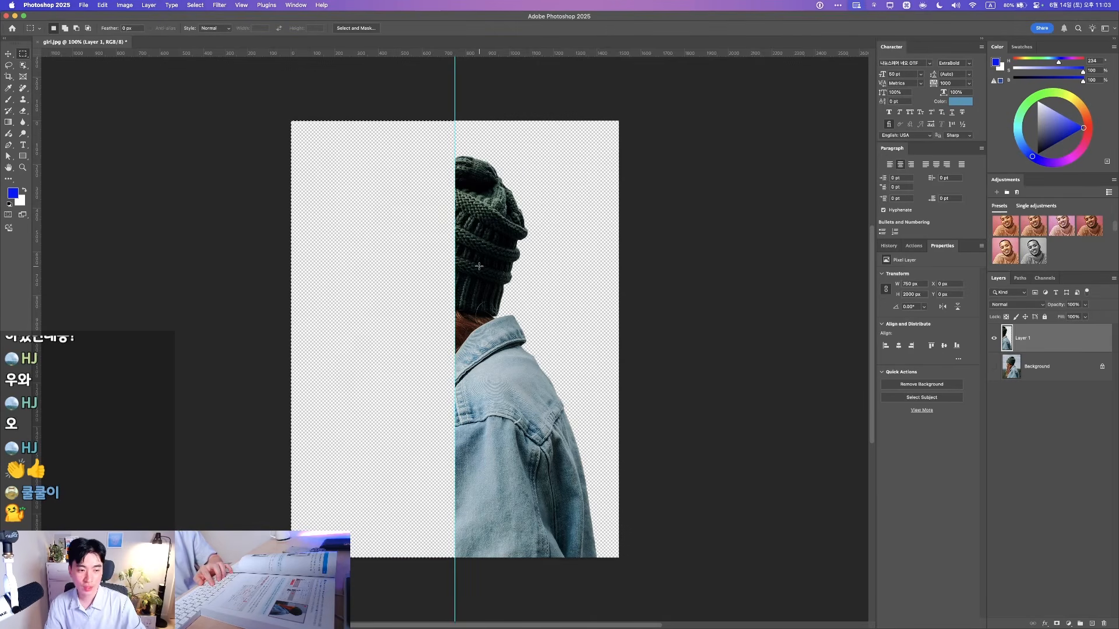
{"action": "key", "text": "super+d"}
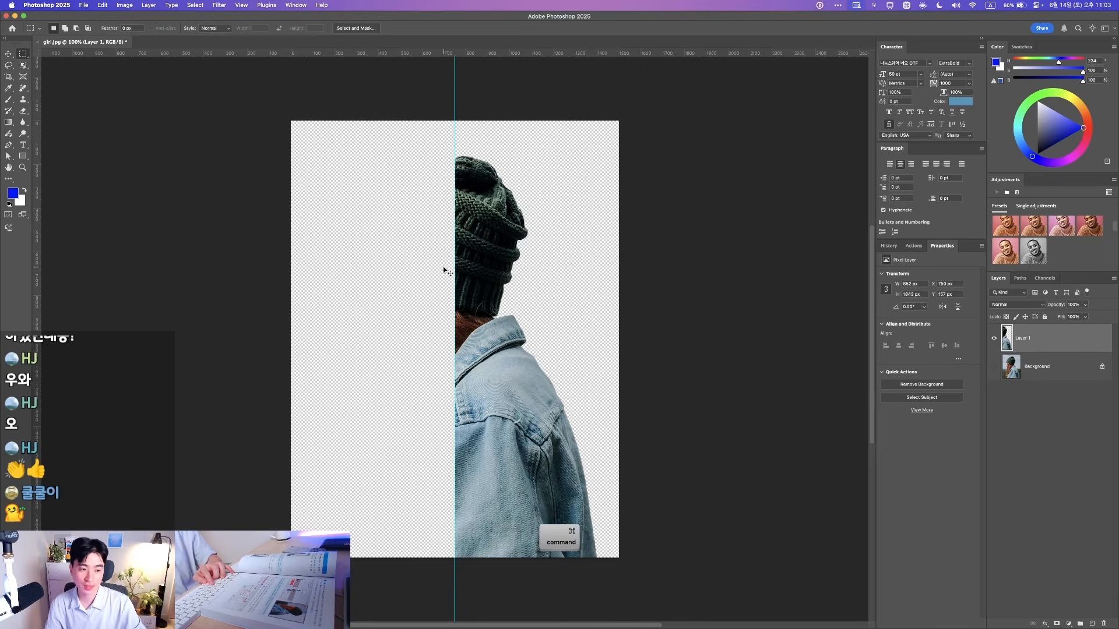
{"action": "key", "text": "super+z"}
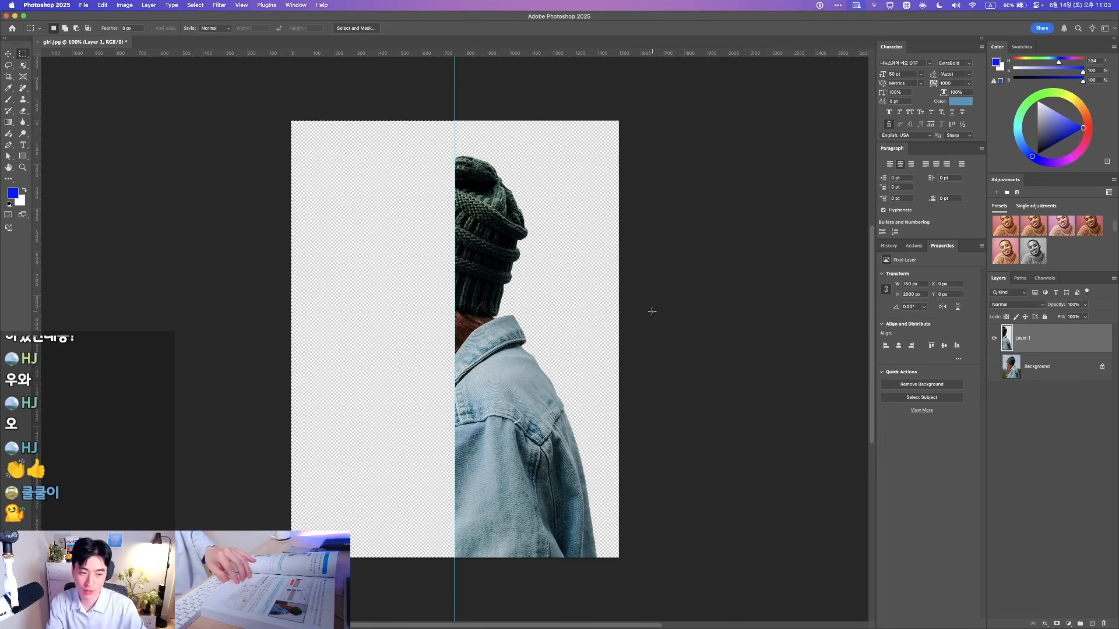
{"action": "left_click", "coordinate": [1044, 369]}
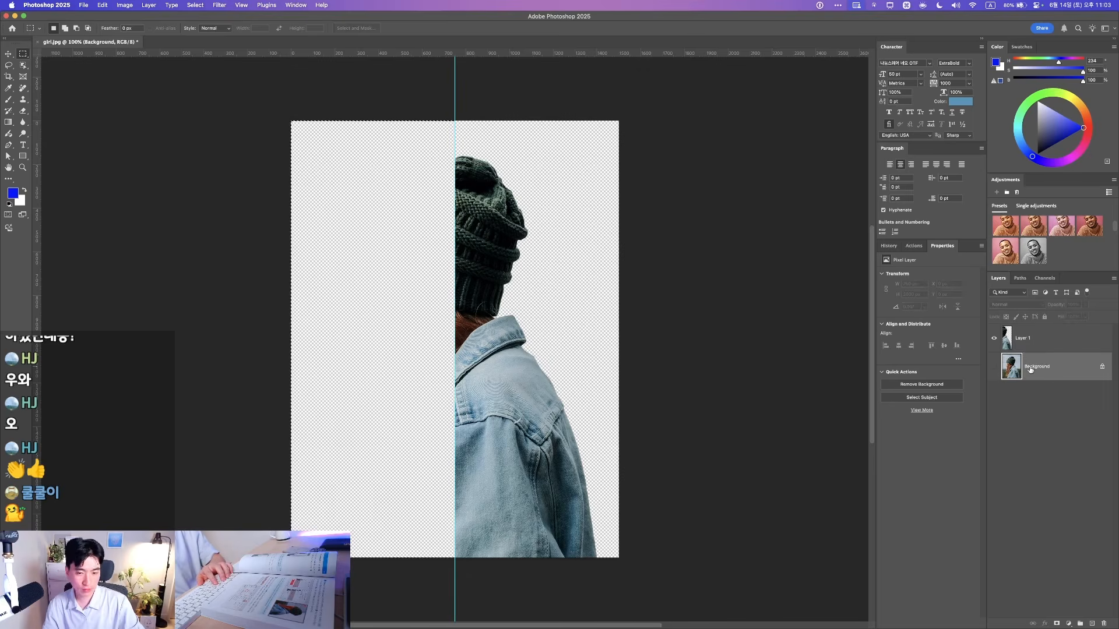
Copy the Background photo's left half onto a new Layer 2 and hide the guides
{"action": "key", "text": "super+j"}
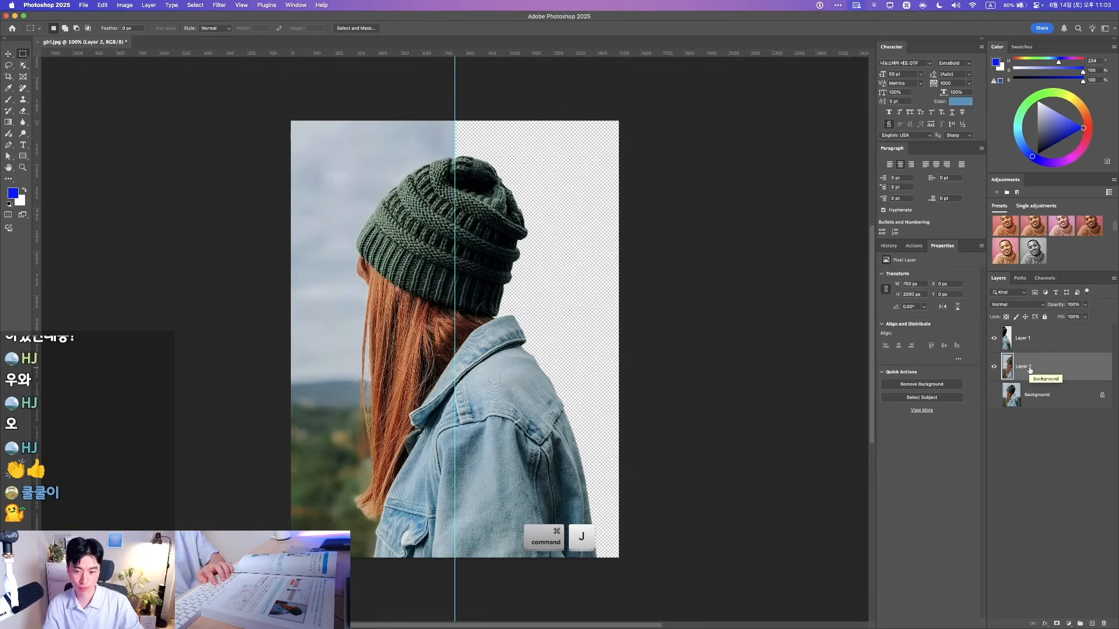
{"action": "left_click", "coordinate": [1012, 429]}
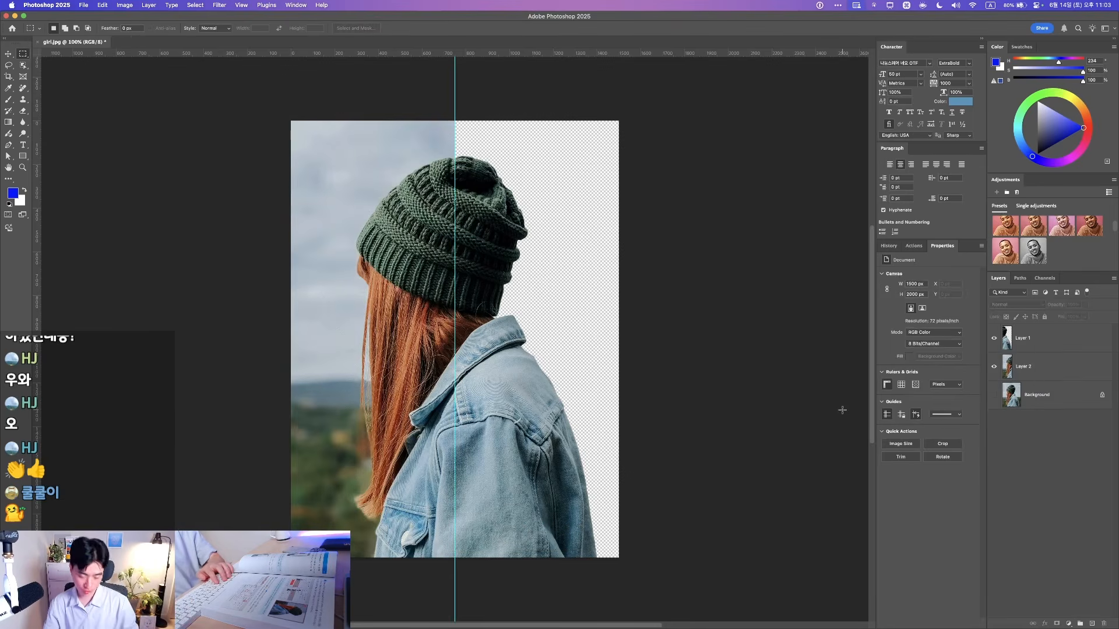
{"action": "key", "text": "super+semicolon"}
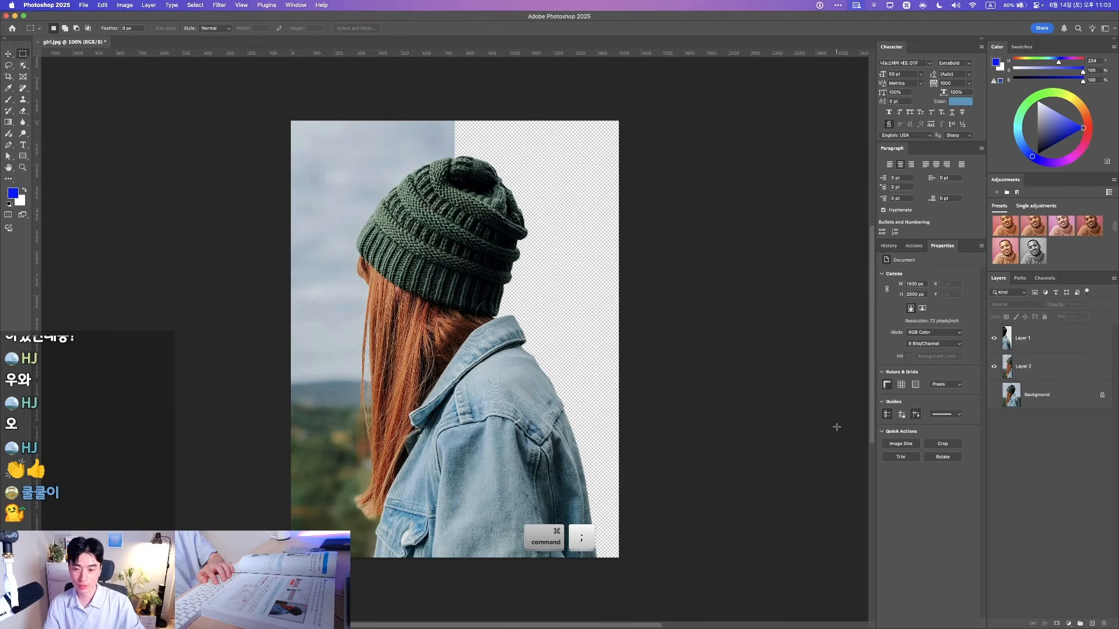
{"action": "key", "text": "v"}
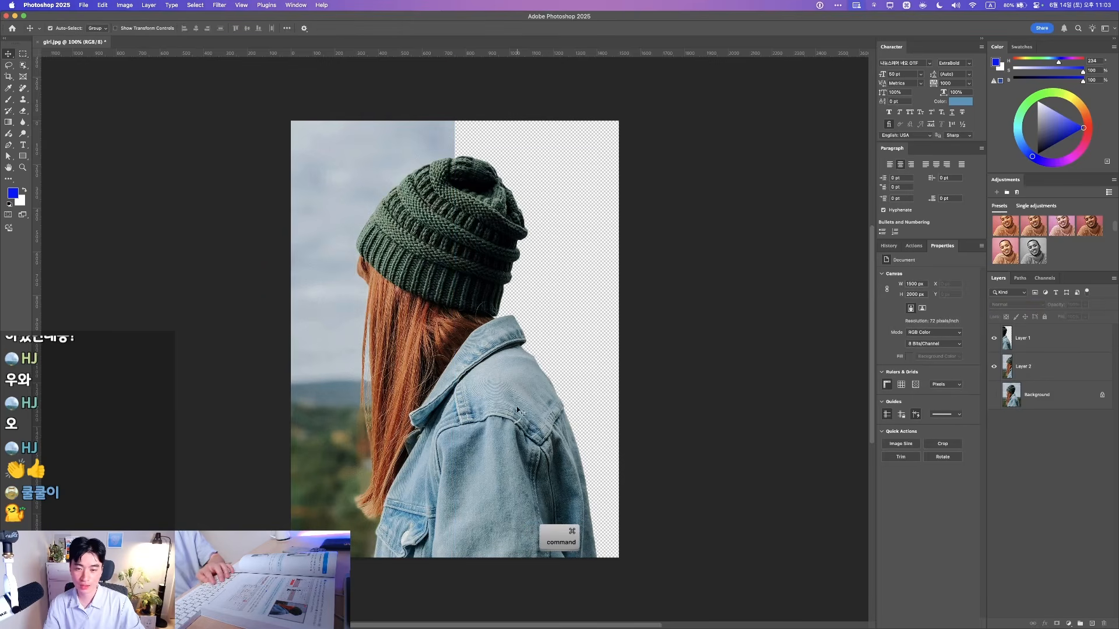
Check the bounds of Layer 1 and Layer 2 on the canvas, ending with Layer 2 selected
{"action": "left_click", "coordinate": [517, 406], "text": "super"}
{"action": "left_click", "coordinate": [333, 254], "text": "super"}
{"action": "key", "text": "F1"}
{"action": "left_click", "coordinate": [502, 227], "text": "super"}
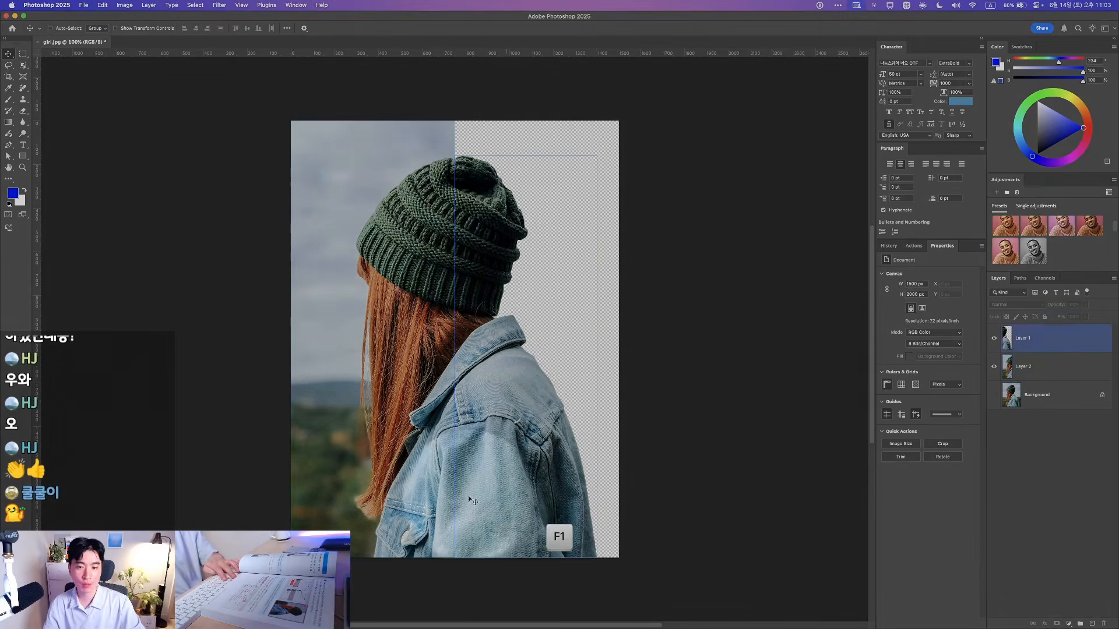
{"action": "key", "text": "F1"}
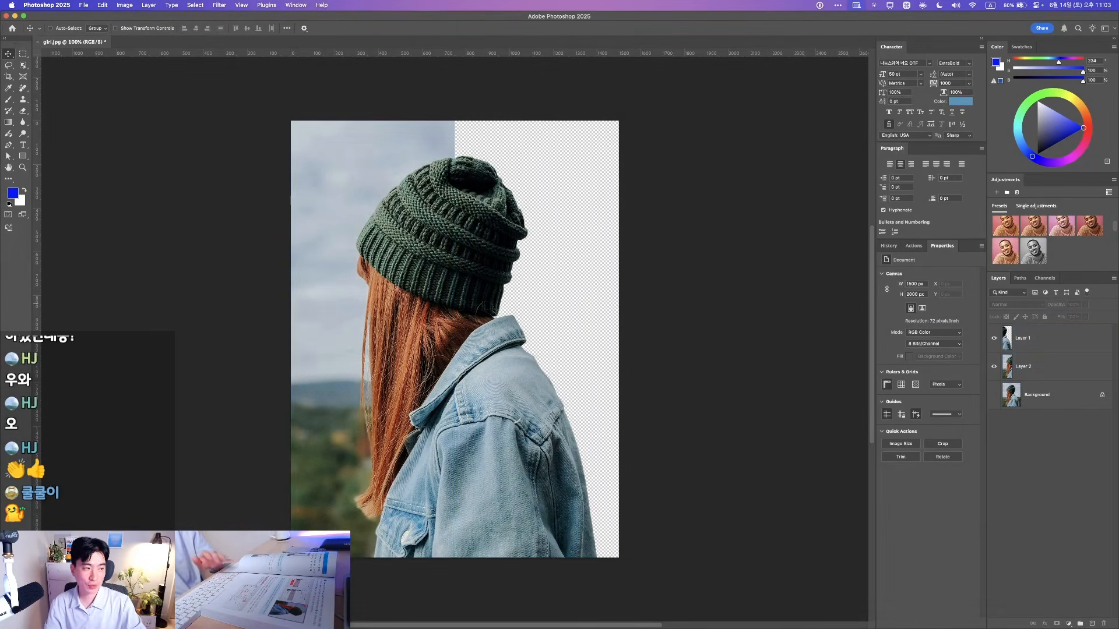
{"action": "key", "text": "F1"}
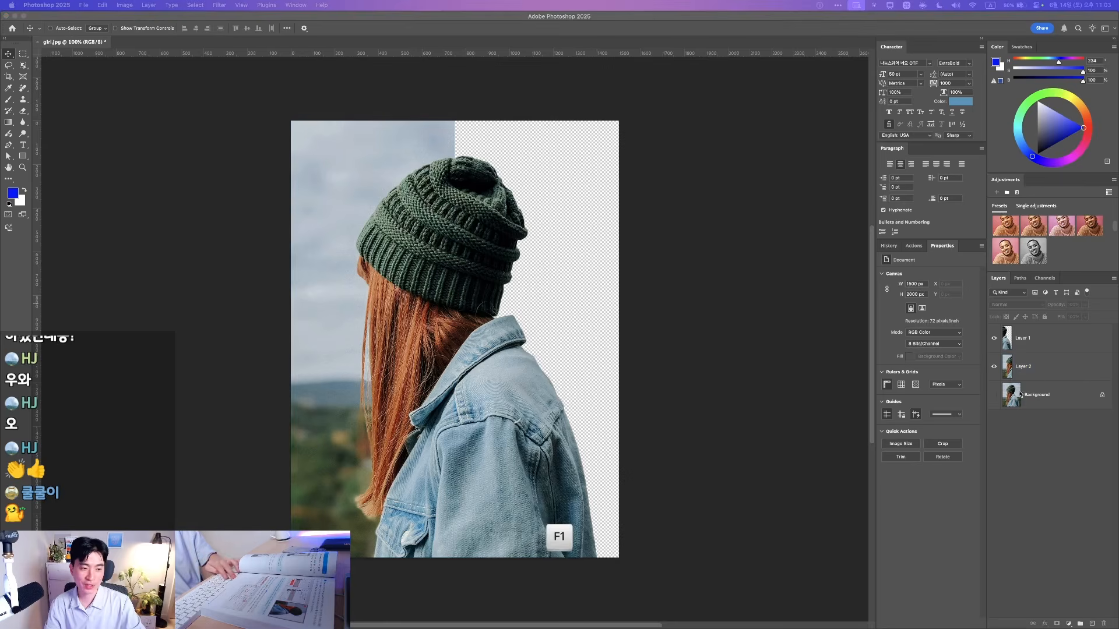
{"action": "key", "text": "F1"}
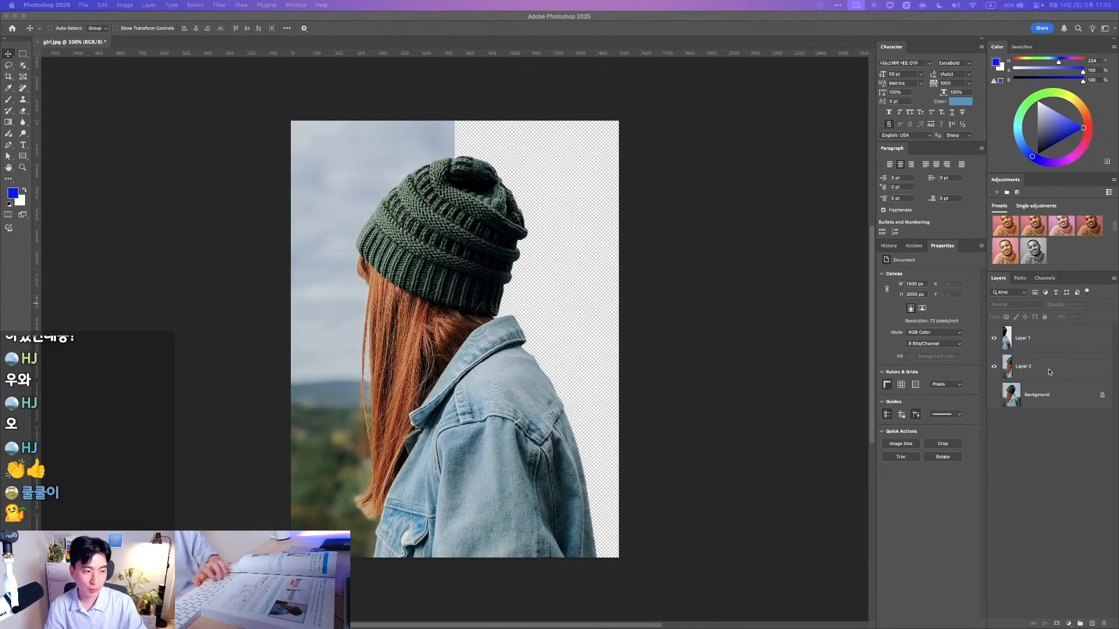
{"action": "left_click", "coordinate": [1025, 368]}
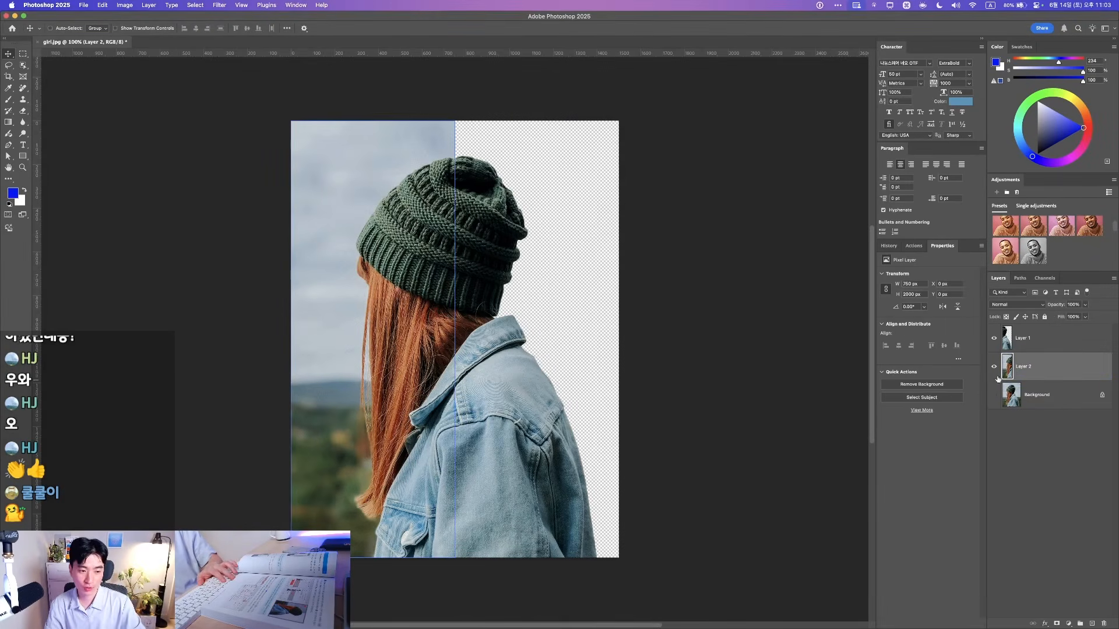
Test-move the right-half and left-half pieces, undoing both moves
{"action": "mouse_move", "coordinate": [513, 407]}
{"action": "left_mouse_down"}
{"action": "mouse_move", "coordinate": [592, 379]}
{"action": "mouse_move", "coordinate": [533, 405]}
{"action": "left_mouse_up"}
{"action": "key", "text": "super+z"}
{"action": "mouse_move", "coordinate": [401, 322]}
{"action": "left_mouse_down"}
{"action": "mouse_move", "coordinate": [364, 382]}
{"action": "mouse_move", "coordinate": [371, 256]}
{"action": "mouse_move", "coordinate": [395, 333]}
{"action": "left_mouse_up"}
{"action": "key", "text": "super+z"}
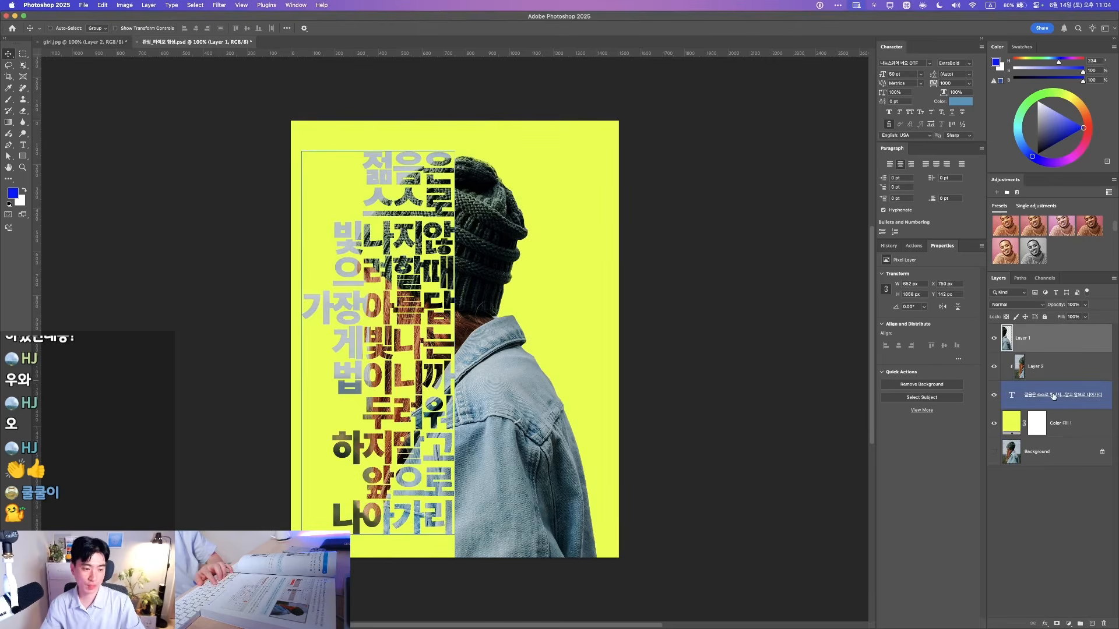
Copy the Korean text layer from the finished poster and return to girl.jpg
{"action": "left_click", "coordinate": [1052, 396]}
{"action": "key", "text": "cmd+c"}
{"action": "key", "text": "ctrl+Tab"}
Paste the Korean poem text in place into girl.jpg and exit text editing
{"action": "key", "text": "shift+cmd+v"}
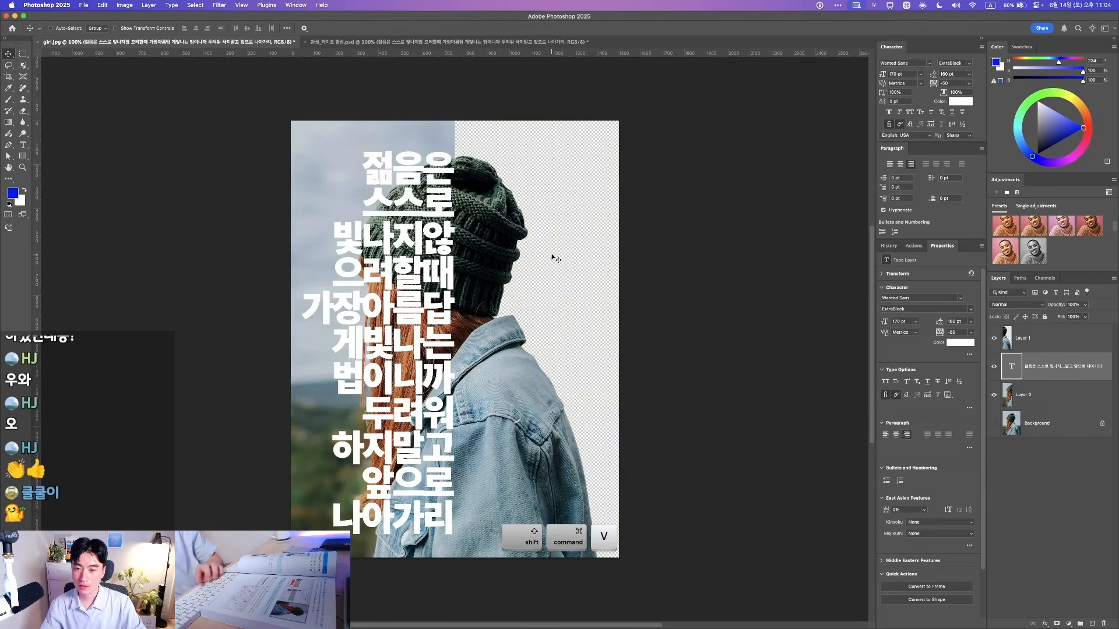
{"action": "double_click", "coordinate": [408, 296]}
{"action": "key", "text": "Escape"}
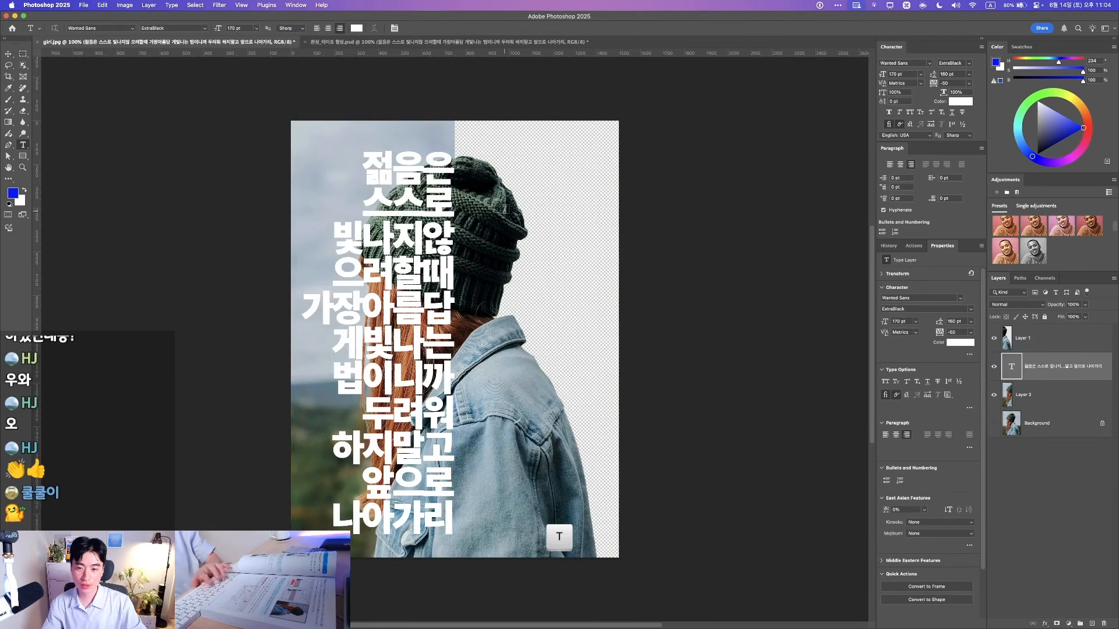
{"action": "key", "text": "v"}
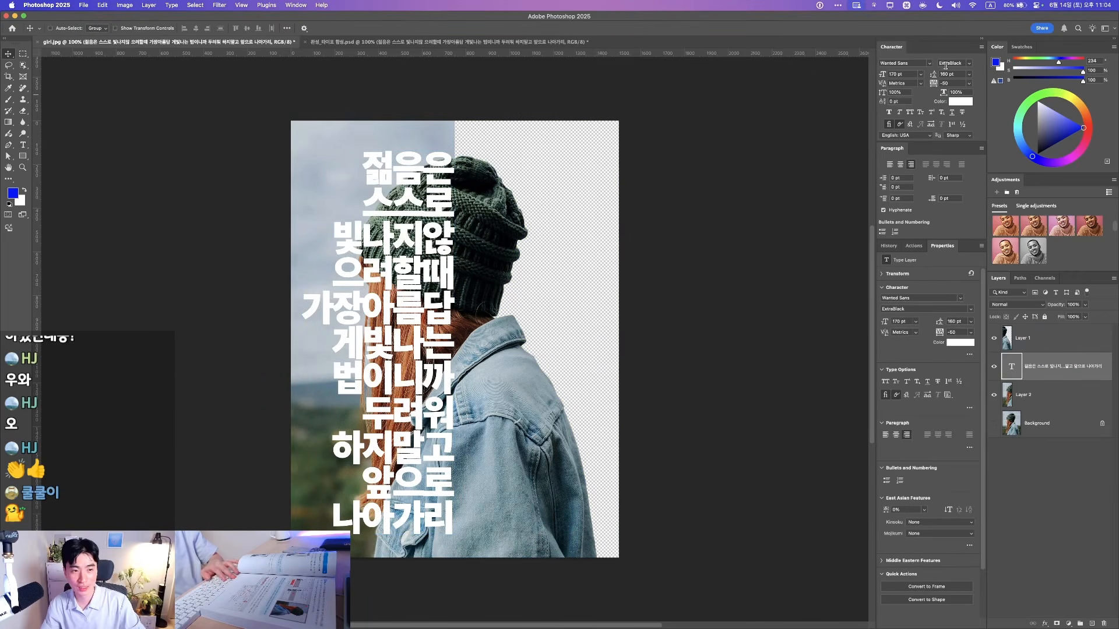
Raise the text layer above Layer 1 to the top of the layer stack
{"action": "key", "text": "cmd"}
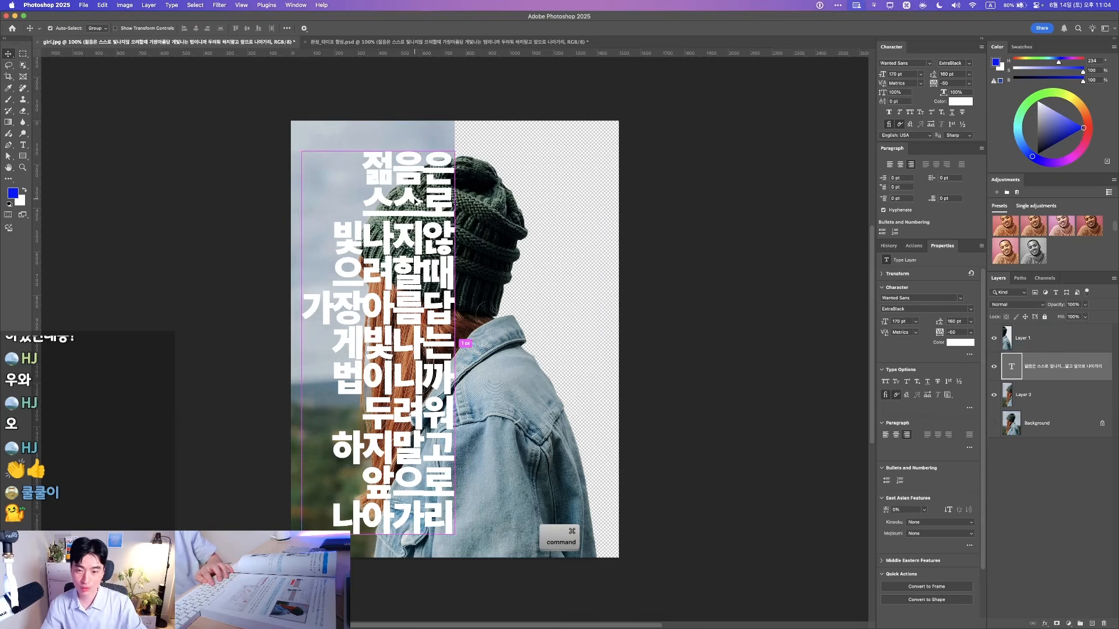
{"action": "key", "text": "super+bracketright"}
{"action": "left_click_drag", "start_coordinate": [443, 362], "coordinate": [409, 312]}
{"action": "key", "text": "super+z"}
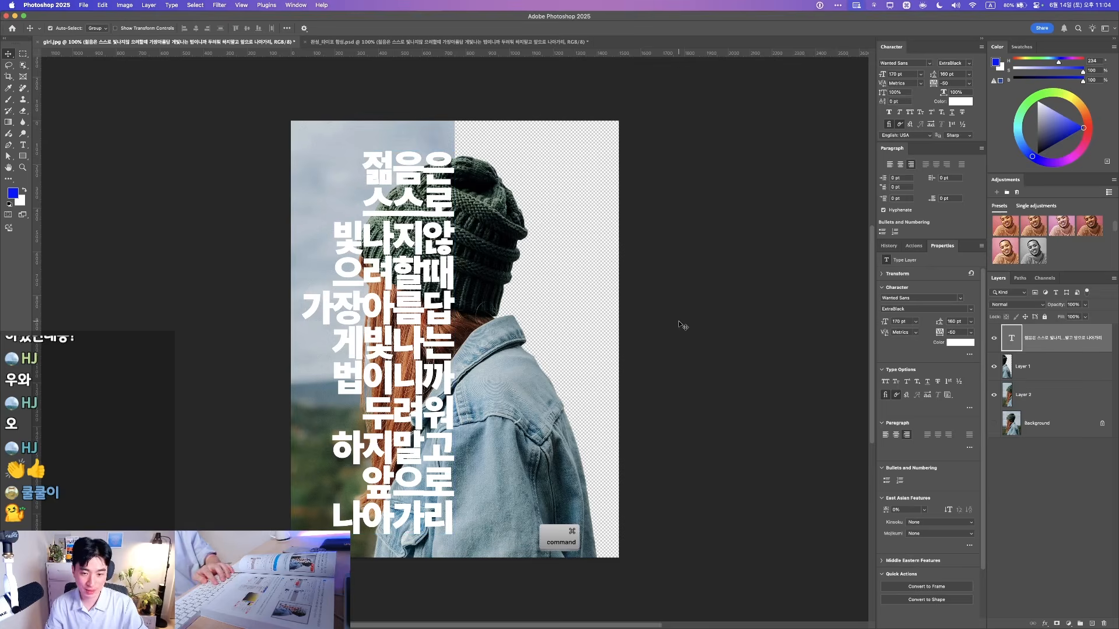
{"action": "left_click", "coordinate": [1031, 343], "text": "super"}
Hide every layer except Background and duplicate it as Background copy
{"action": "left_click_drag", "start_coordinate": [996, 401], "coordinate": [995, 403]}
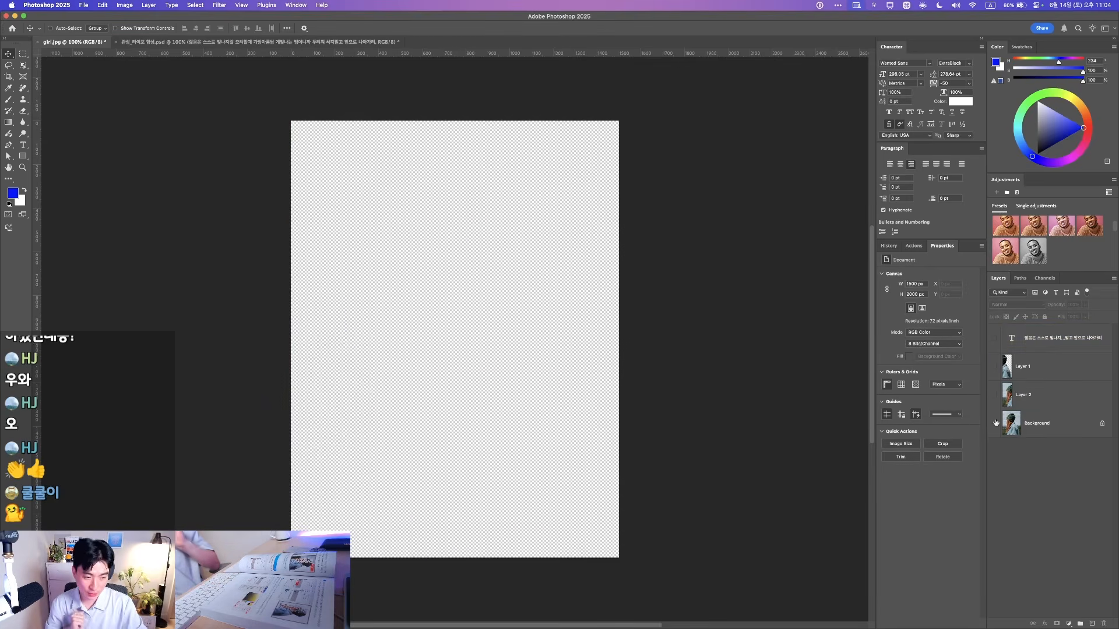
{"action": "left_click", "coordinate": [995, 423]}
{"action": "left_click", "coordinate": [1025, 423]}
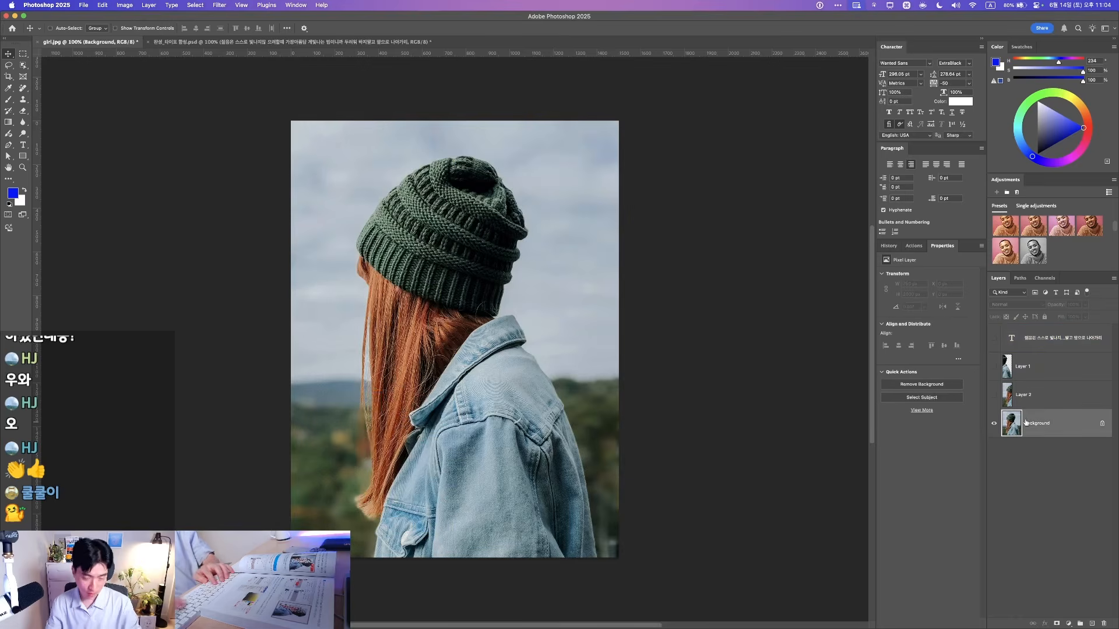
{"action": "key", "text": "super+j"}
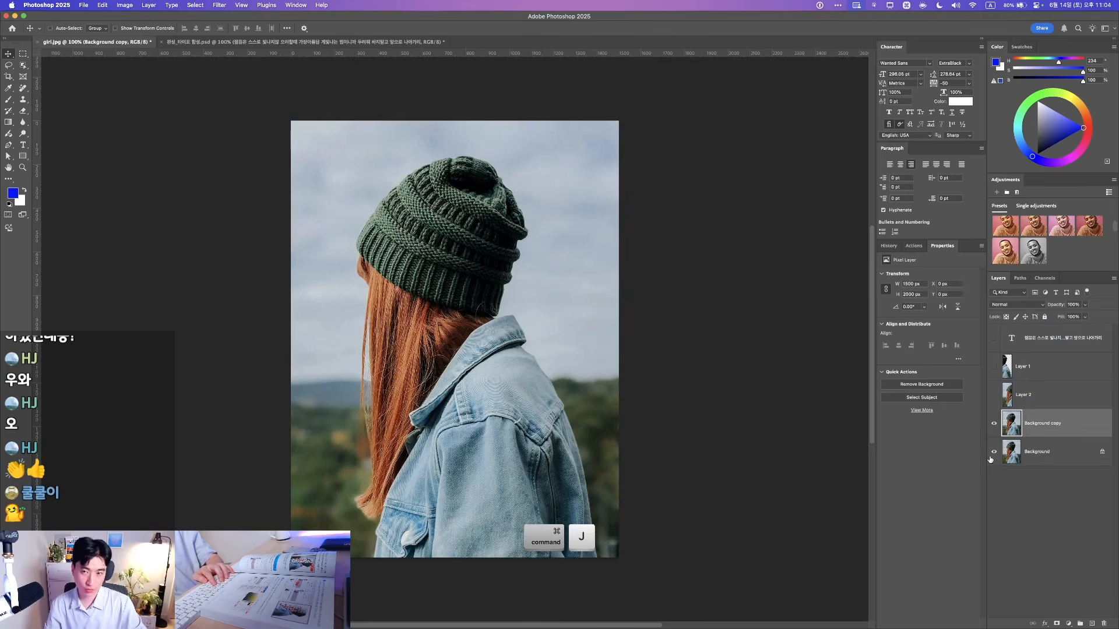
{"action": "left_click_drag", "start_coordinate": [449, 352], "coordinate": [437, 282]}
{"action": "key", "text": "super+z"}
Draw a starburst polygon, Polygon 1, over the woman's face
{"action": "key", "text": "u"}
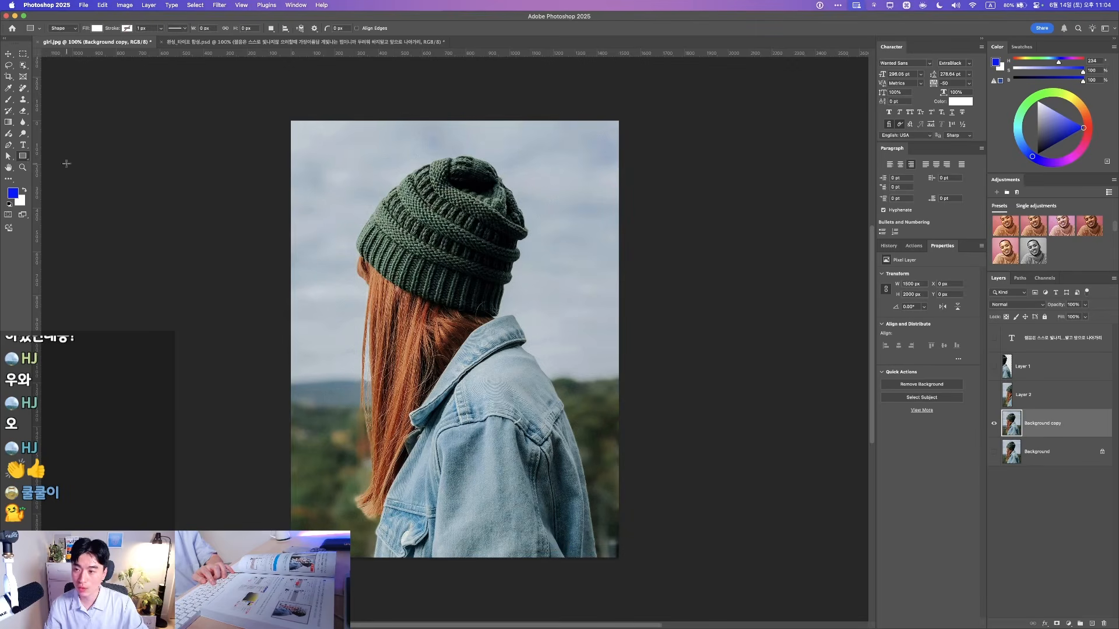
{"action": "right_click", "coordinate": [23, 158]}
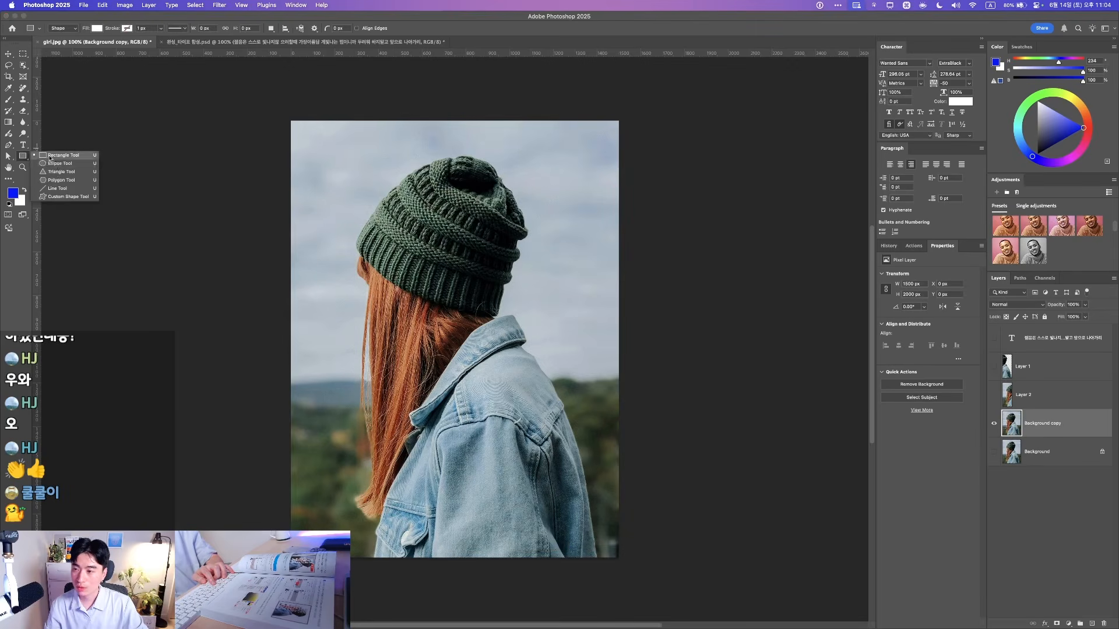
{"action": "left_click", "coordinate": [58, 181]}
{"action": "left_click_drag", "start_coordinate": [442, 265], "coordinate": [576, 387]}
{"action": "key", "text": "v"}
{"action": "mouse_move", "coordinate": [507, 335]}
{"action": "left_mouse_down"}
{"action": "mouse_move", "coordinate": [438, 367]}
{"action": "mouse_move", "coordinate": [492, 329]}
{"action": "left_mouse_up"}
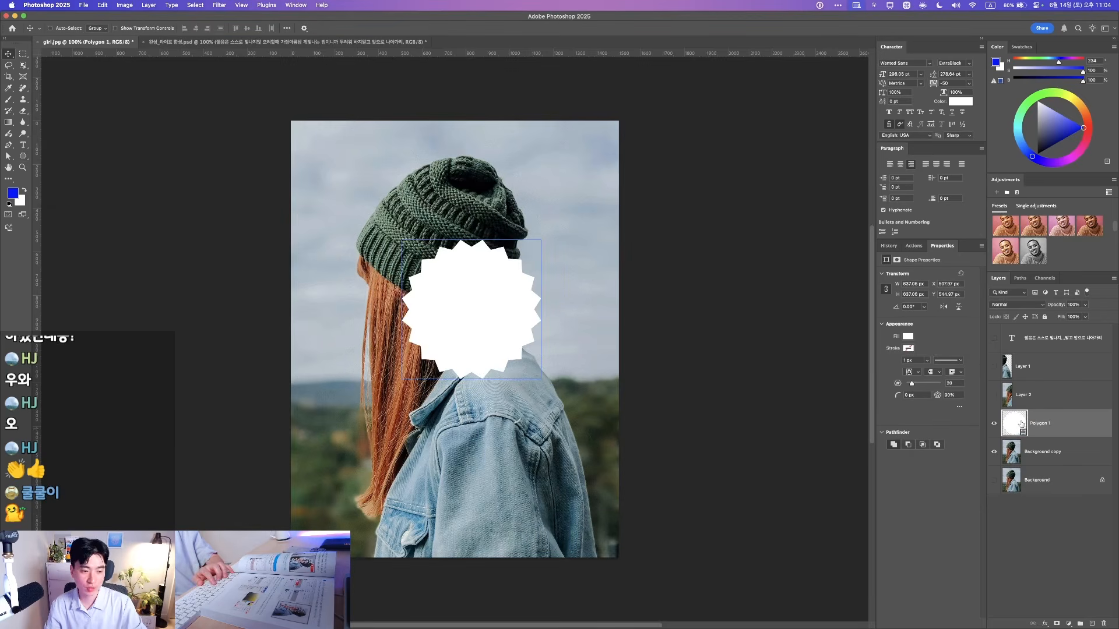
Fill the starburst red and move Background copy above Polygon 1
{"action": "double_click", "coordinate": [1013, 422]}
{"action": "left_click", "coordinate": [724, 87]}
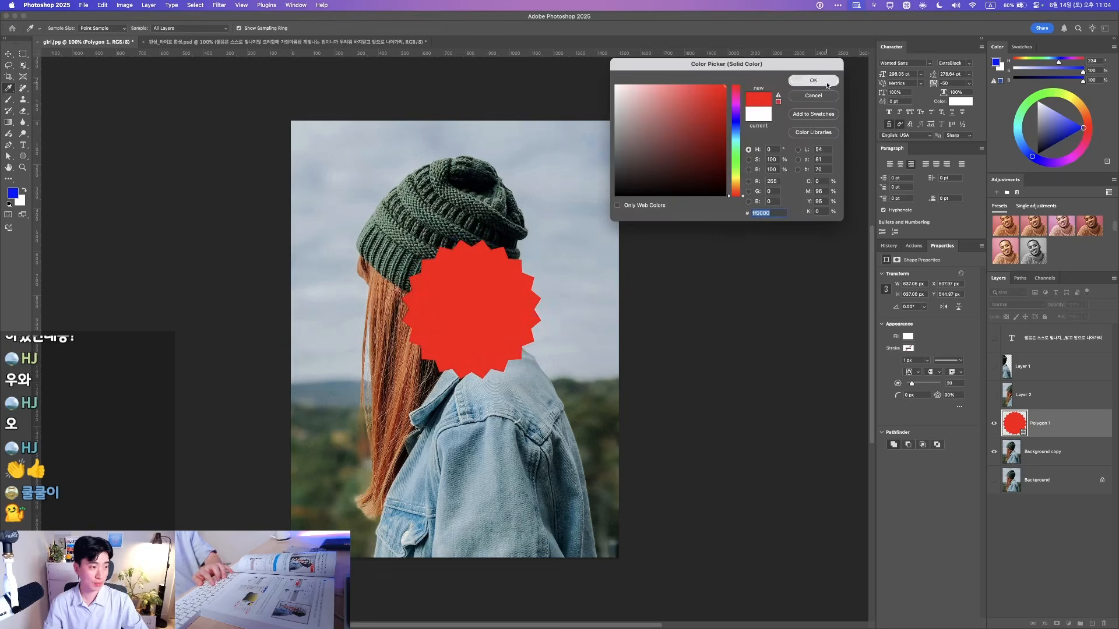
{"action": "left_click", "coordinate": [830, 83]}
{"action": "key", "text": "v"}
{"action": "left_click_drag", "start_coordinate": [501, 303], "coordinate": [513, 353]}
{"action": "left_click", "coordinate": [1037, 452]}
{"action": "left_click_drag", "start_coordinate": [1062, 453], "coordinate": [1067, 419]}
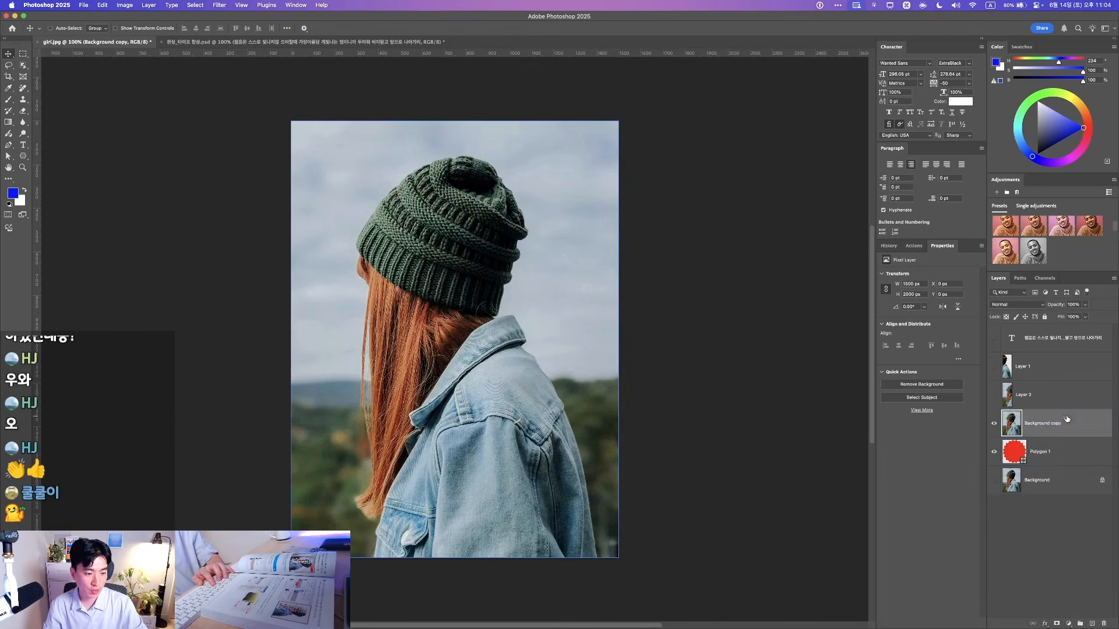
Toggle Background copy's visibility to compare it with the red starburst beneath
{"action": "left_click", "coordinate": [994, 424]}
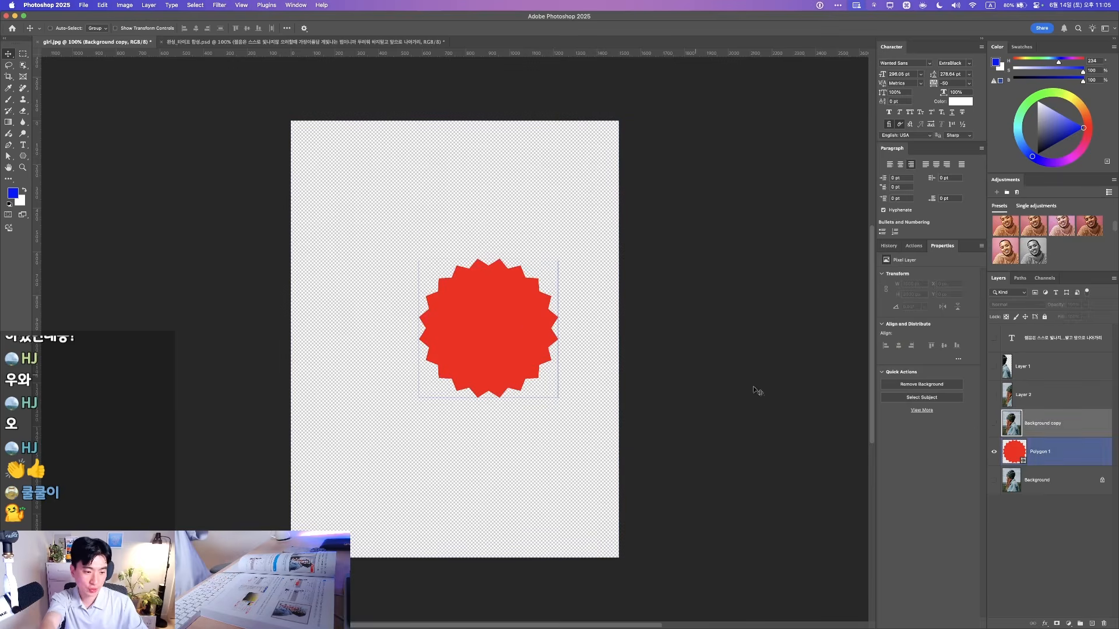
{"action": "left_click", "coordinate": [995, 425]}
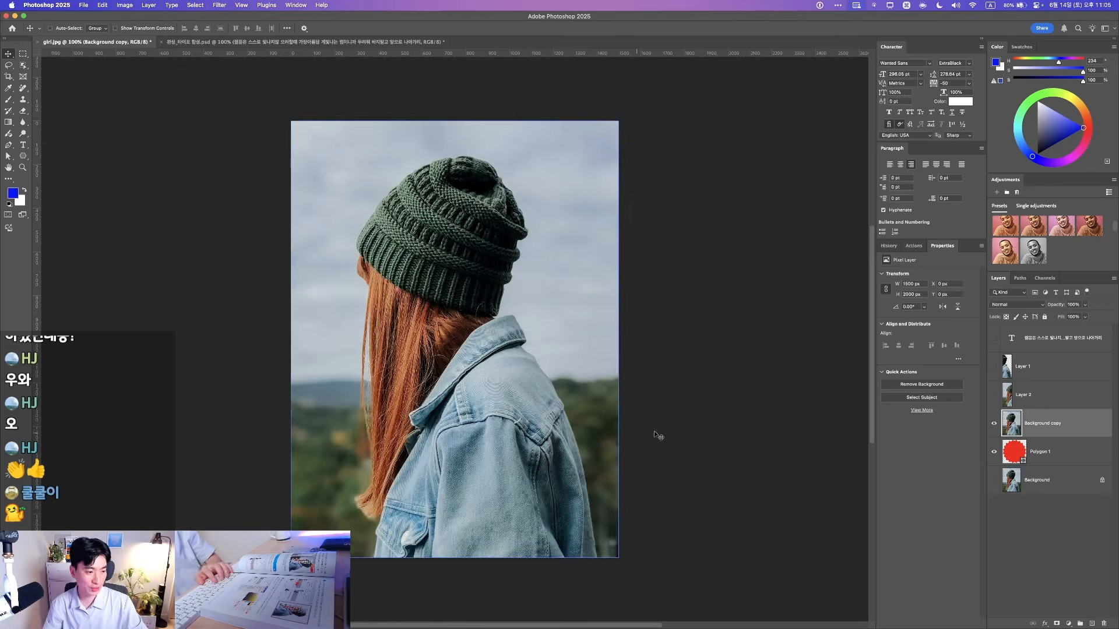
{"action": "left_click", "coordinate": [994, 423]}
{"action": "left_click", "coordinate": [1033, 457]}
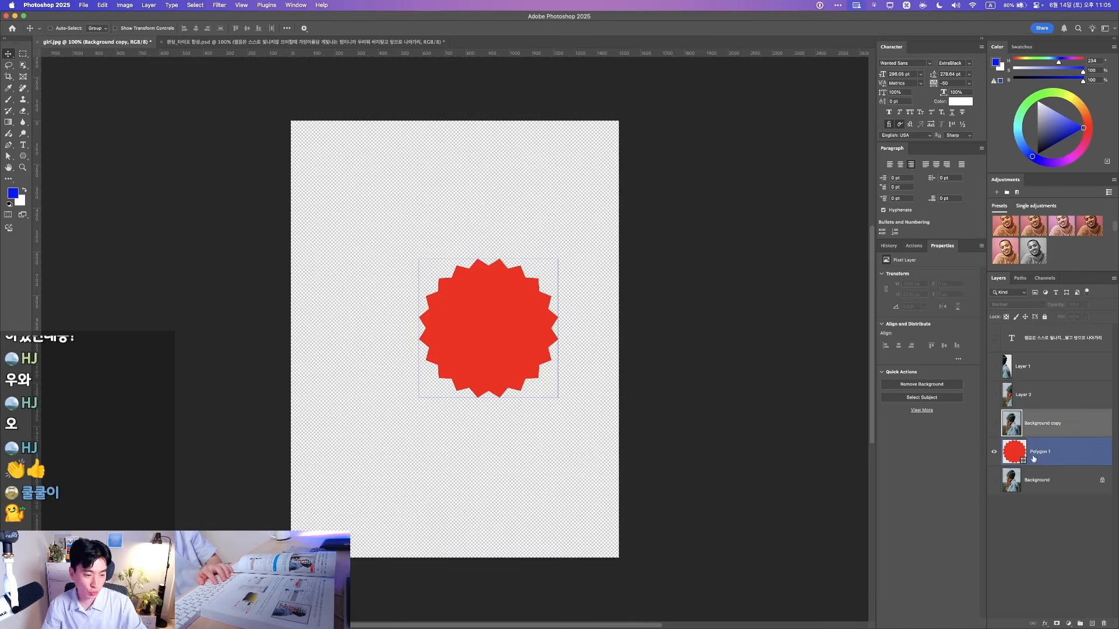
{"action": "left_click", "coordinate": [994, 423]}
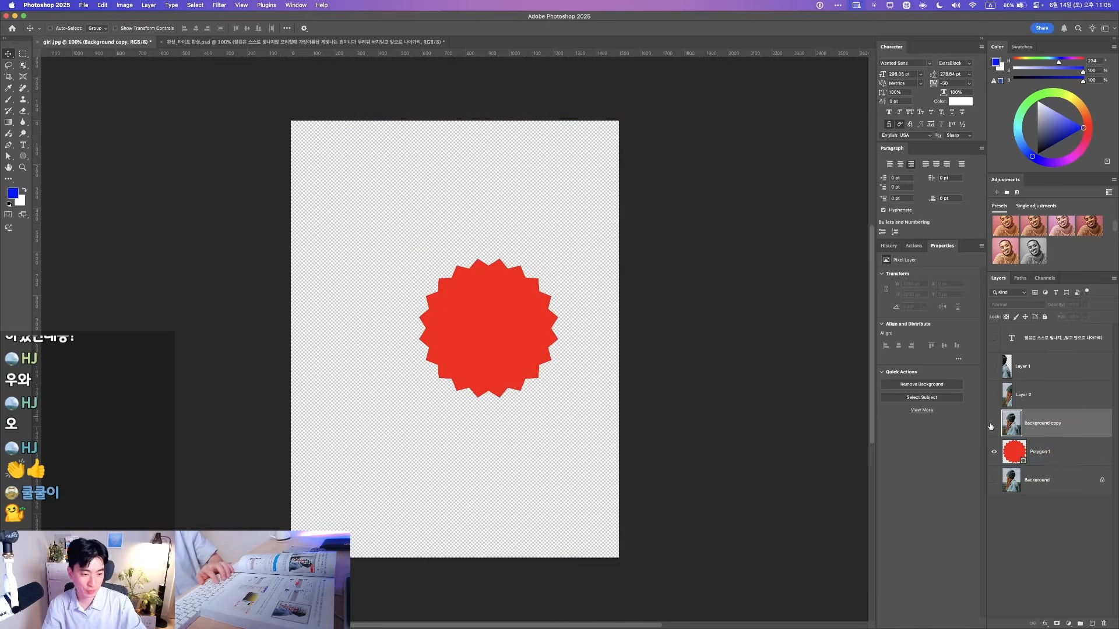
{"action": "left_click", "coordinate": [1014, 426]}
{"action": "left_click", "coordinate": [1023, 457]}
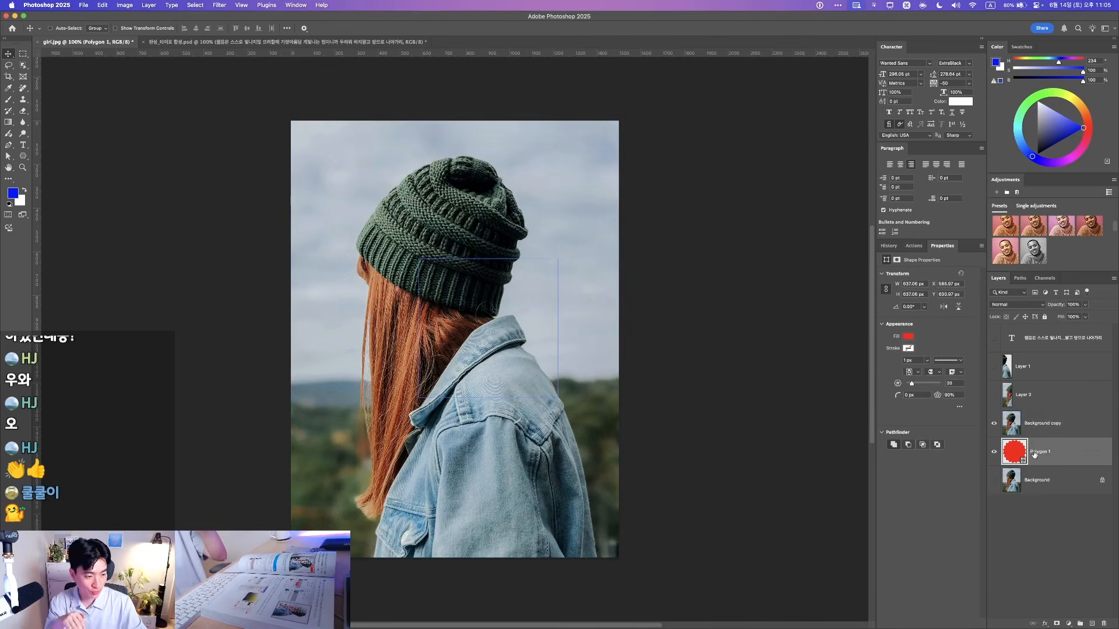
{"action": "left_click", "coordinate": [1055, 426]}
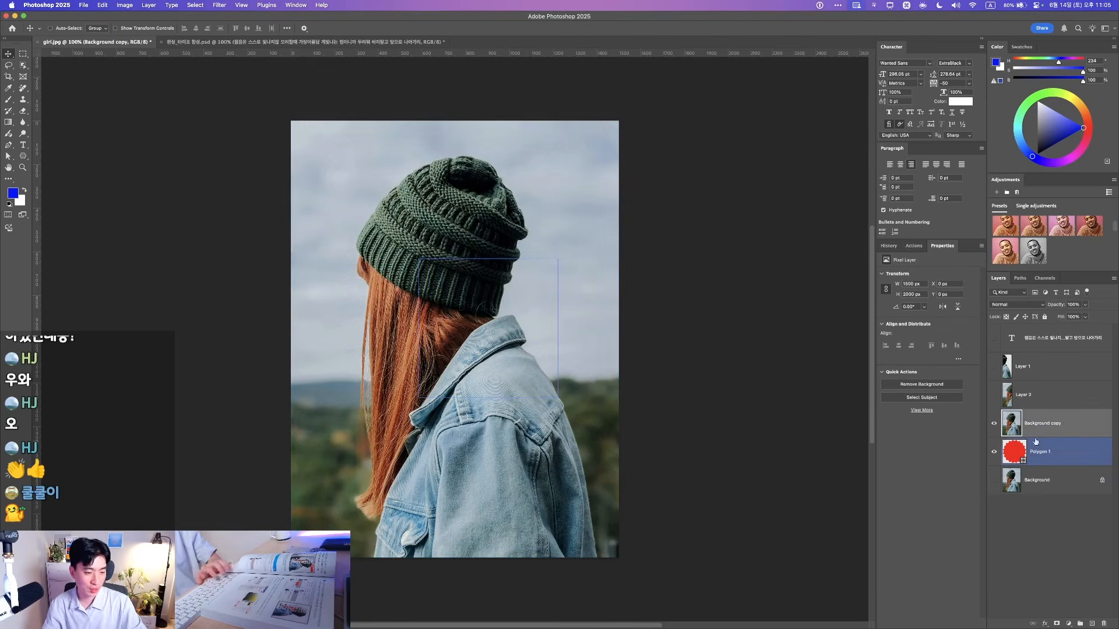
Clip Background copy into the starburst, then test shifting and rotating the clipped photo
{"action": "key", "text": "alt"}
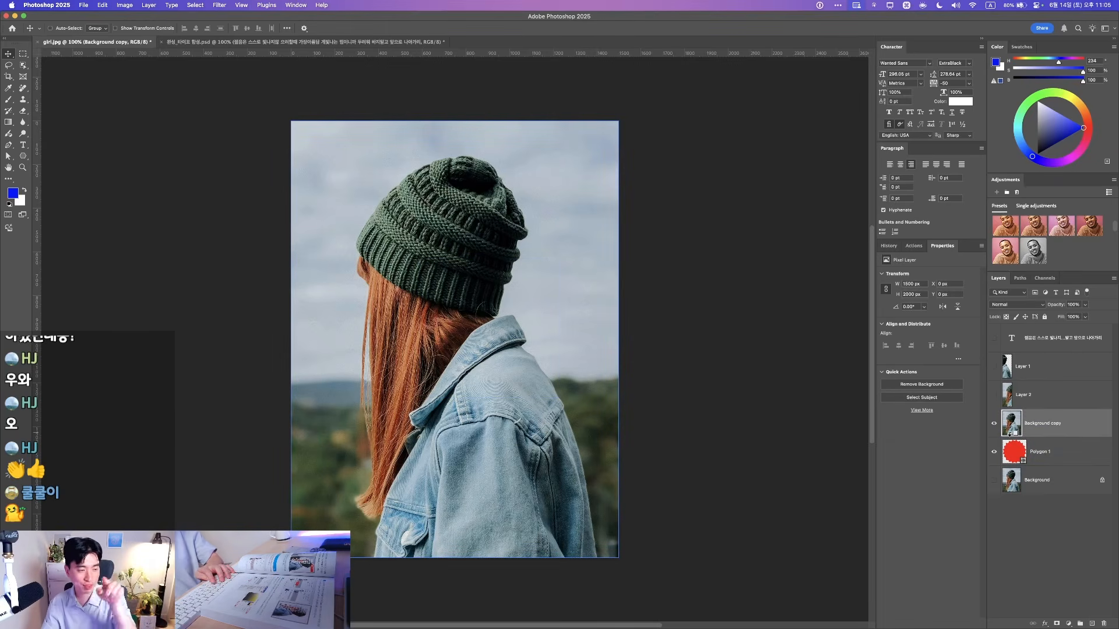
{"action": "left_click", "coordinate": [1009, 434], "text": "alt"}
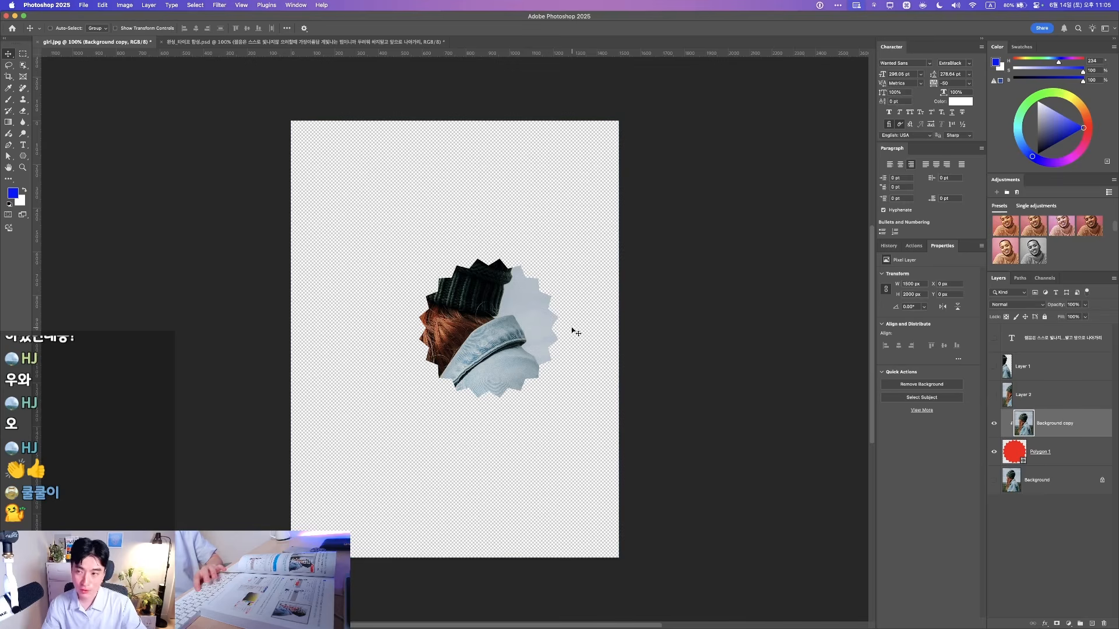
{"action": "left_click_drag", "start_coordinate": [489, 258], "coordinate": [583, 274]}
{"action": "key", "text": "super+t"}
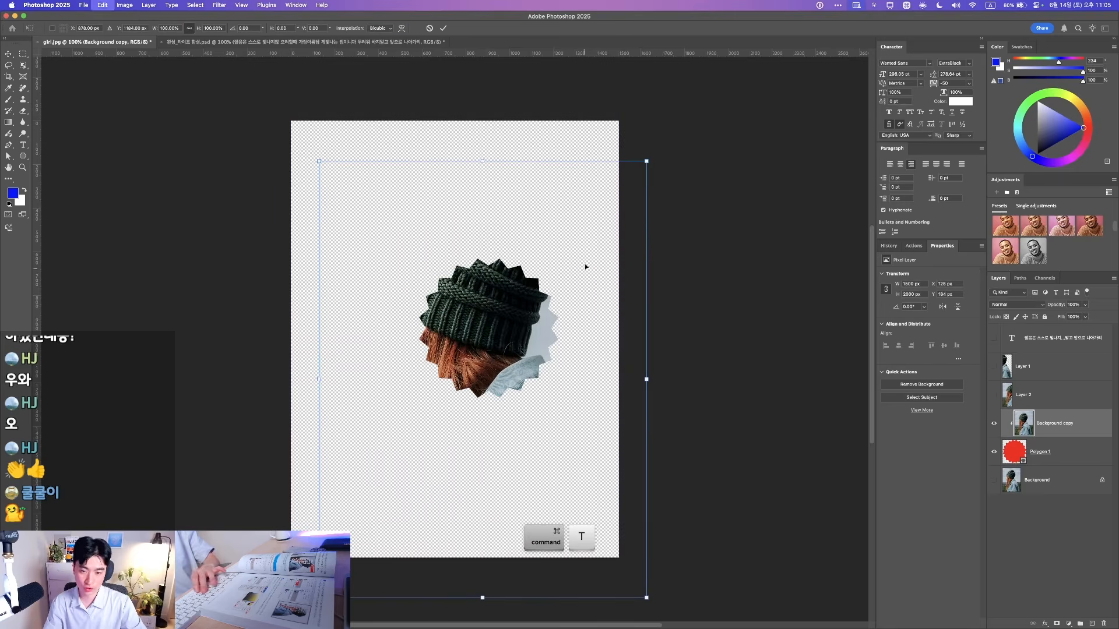
{"action": "left_click_drag", "start_coordinate": [646, 174], "coordinate": [644, 267]}
{"action": "key", "text": "Escape"}
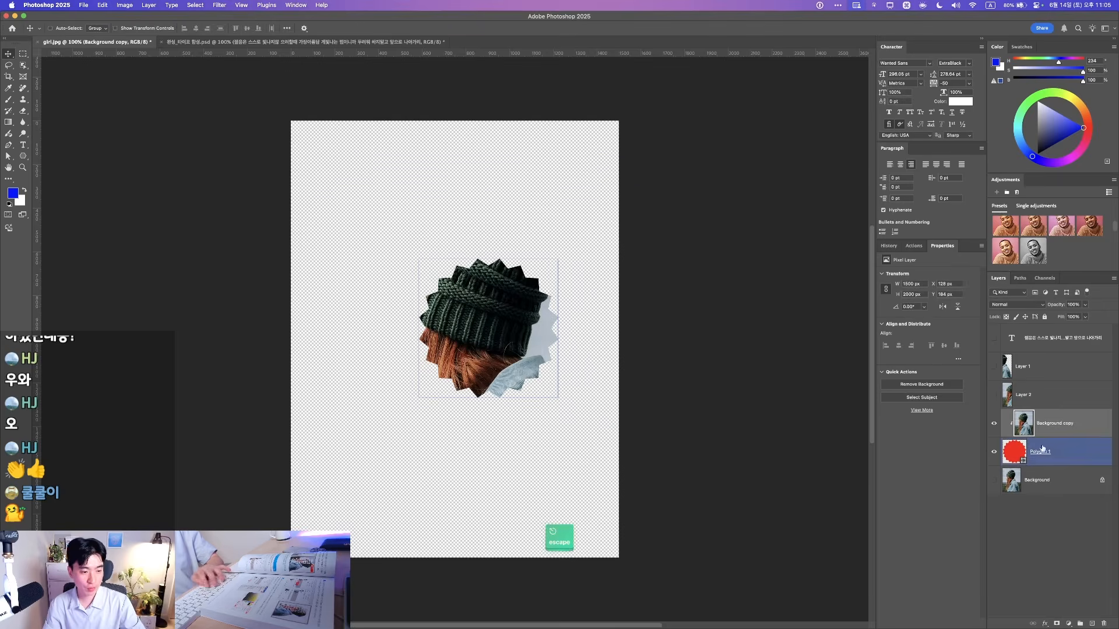
Test-rotate the starburst, cancel, and select it together with the photo copy
{"action": "left_click", "coordinate": [1035, 457]}
{"action": "key", "text": "super+t"}
{"action": "left_click_drag", "start_coordinate": [558, 259], "coordinate": [612, 237]}
{"action": "key", "text": "Escape"}
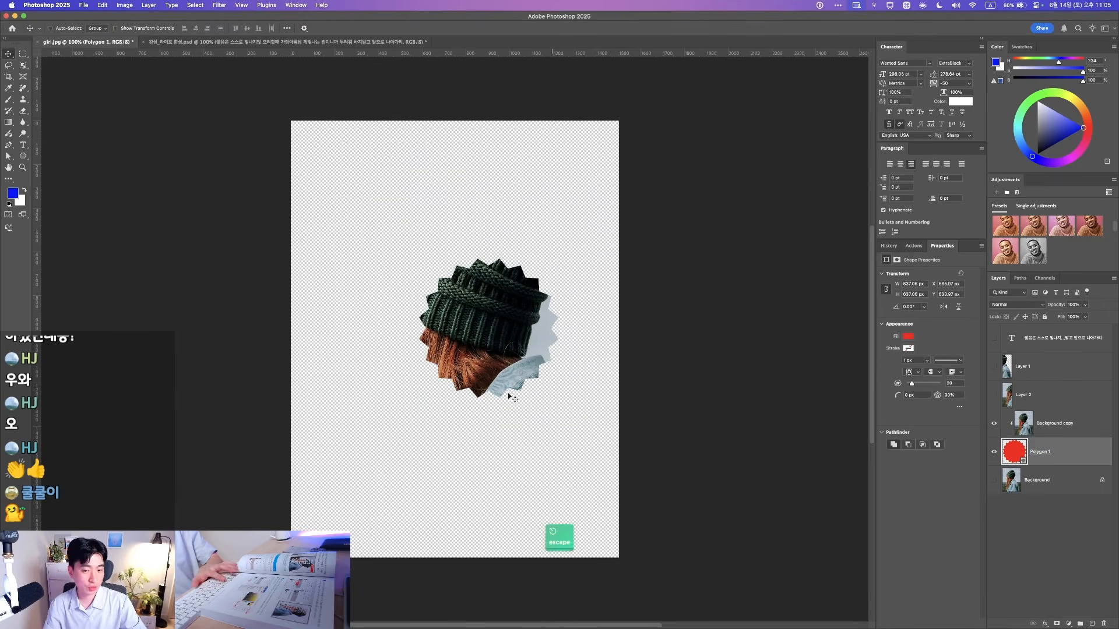
{"action": "left_click", "coordinate": [1064, 432], "text": "shift"}
Delete the starburst and clipped photo layers, then turn on both halves of the girl photo
{"action": "key", "text": "BackSpace"}
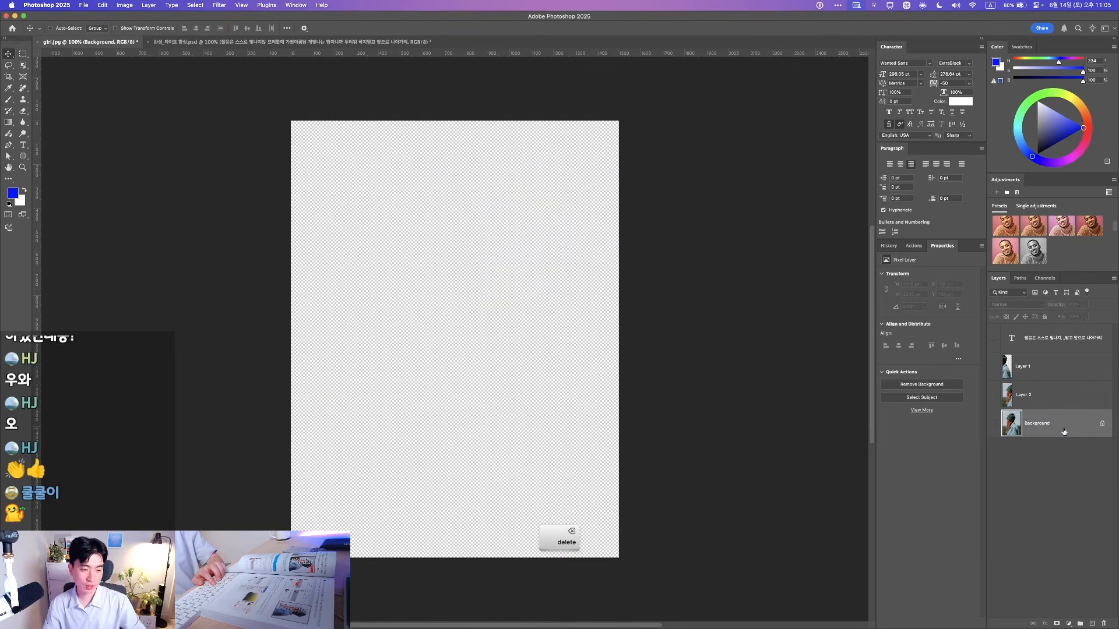
{"action": "left_click", "coordinate": [992, 396]}
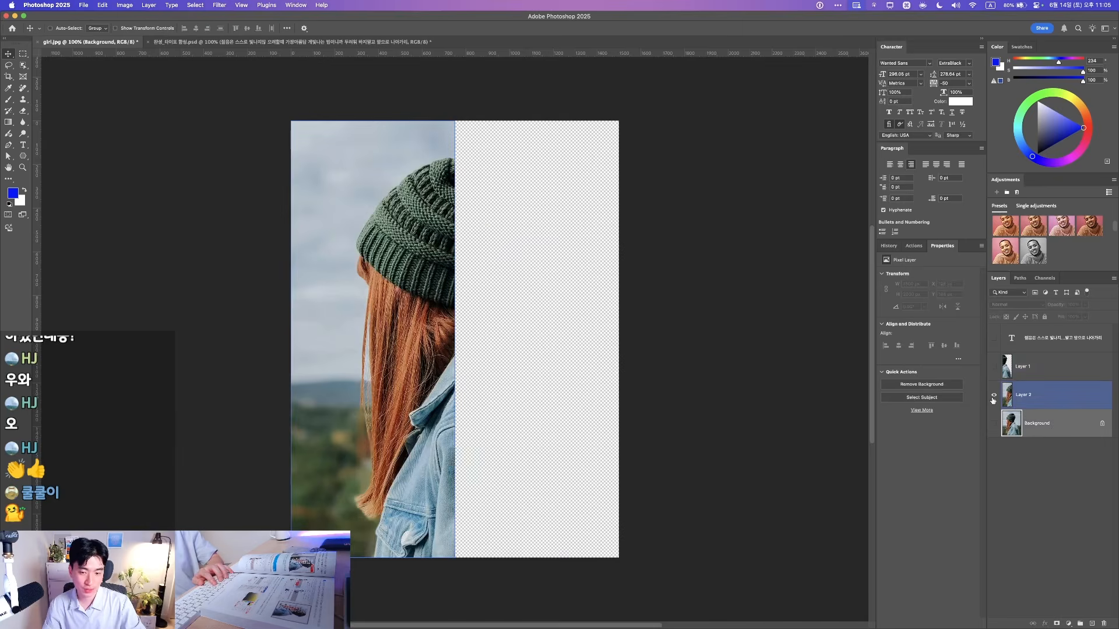
{"action": "left_click", "coordinate": [994, 369]}
{"action": "left_click", "coordinate": [1025, 394]}
{"action": "left_click_drag", "start_coordinate": [411, 327], "coordinate": [377, 353]}
{"action": "key", "text": "super+z"}
{"action": "left_click_drag", "start_coordinate": [509, 397], "coordinate": [585, 339]}
{"action": "key", "text": "super+z"}
Show the Korean text layer and drag it beneath the left-half photo layer
{"action": "left_click", "coordinate": [993, 342]}
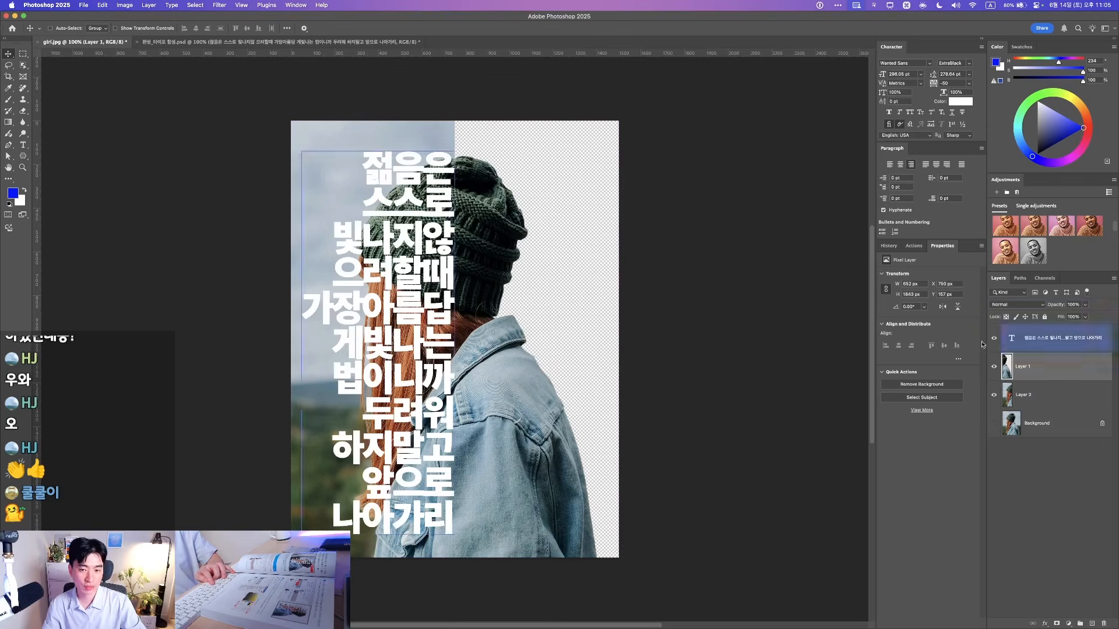
{"action": "left_click", "coordinate": [1053, 344]}
{"action": "left_click_drag", "start_coordinate": [425, 364], "coordinate": [396, 341]}
{"action": "key", "text": "super+z"}
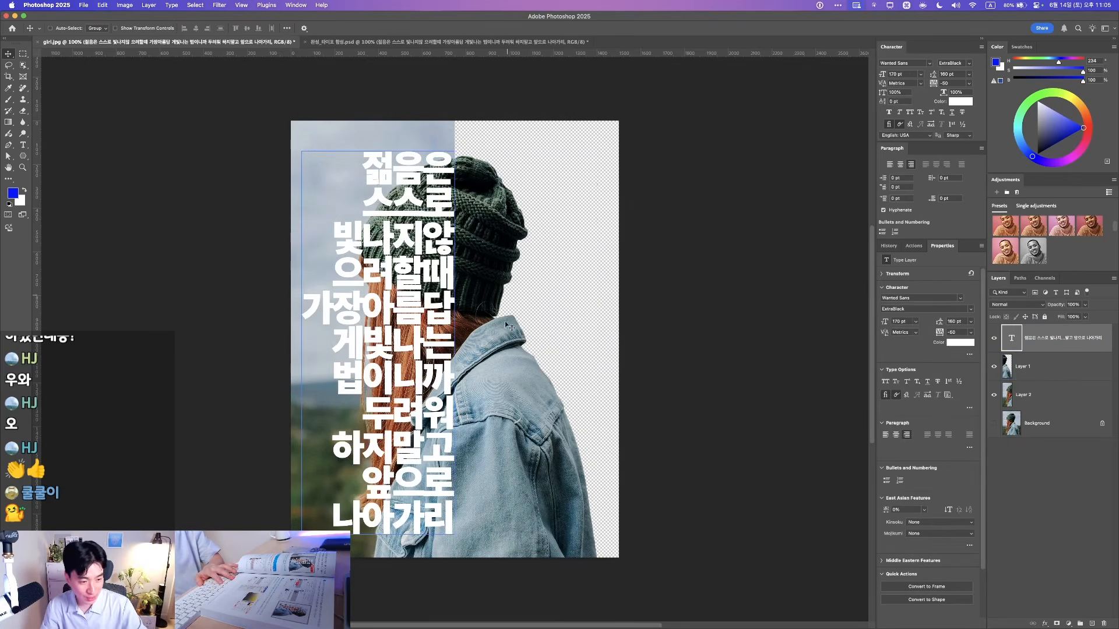
{"action": "left_click_drag", "start_coordinate": [1048, 338], "coordinate": [1057, 398]}
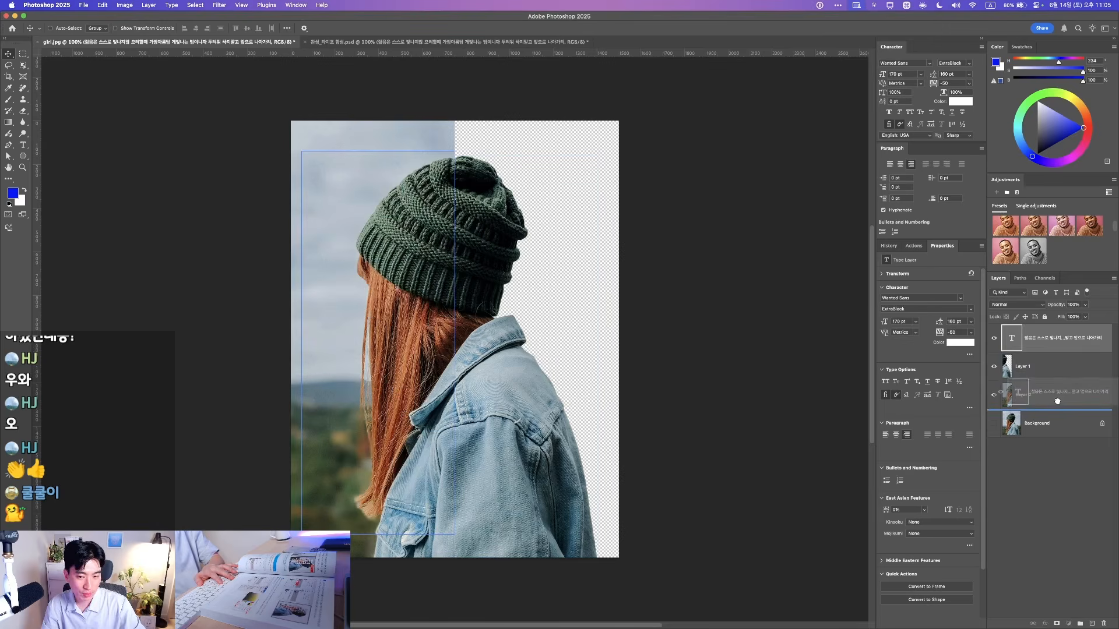
{"action": "left_click", "coordinate": [1035, 374]}
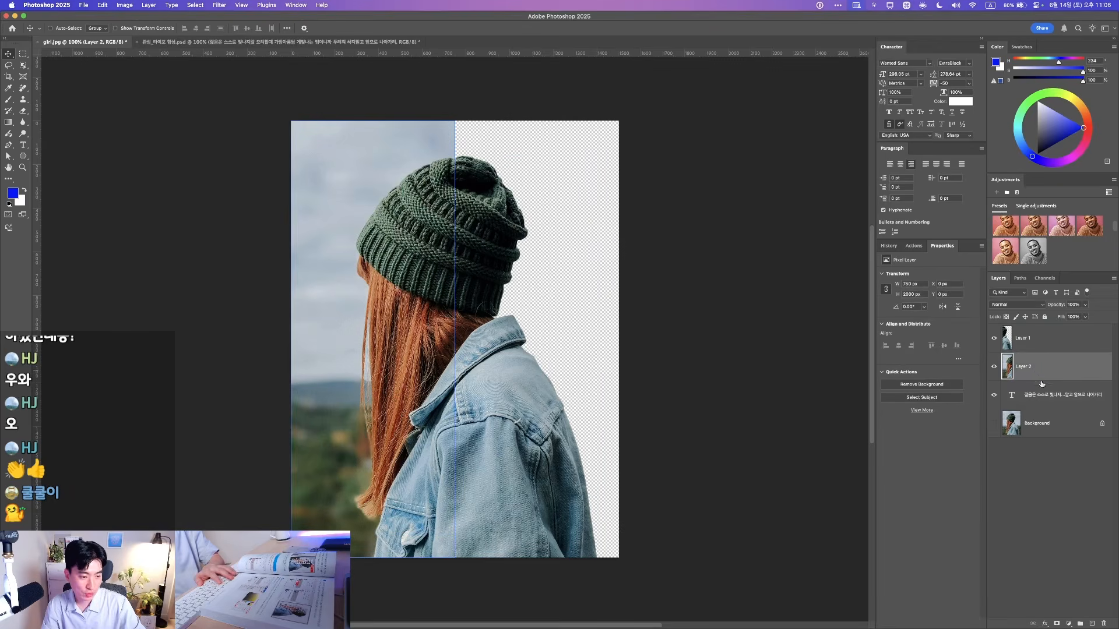
Clip the left-half photo (Layer 2) into the Korean text layer
{"action": "key", "text": "F1"}
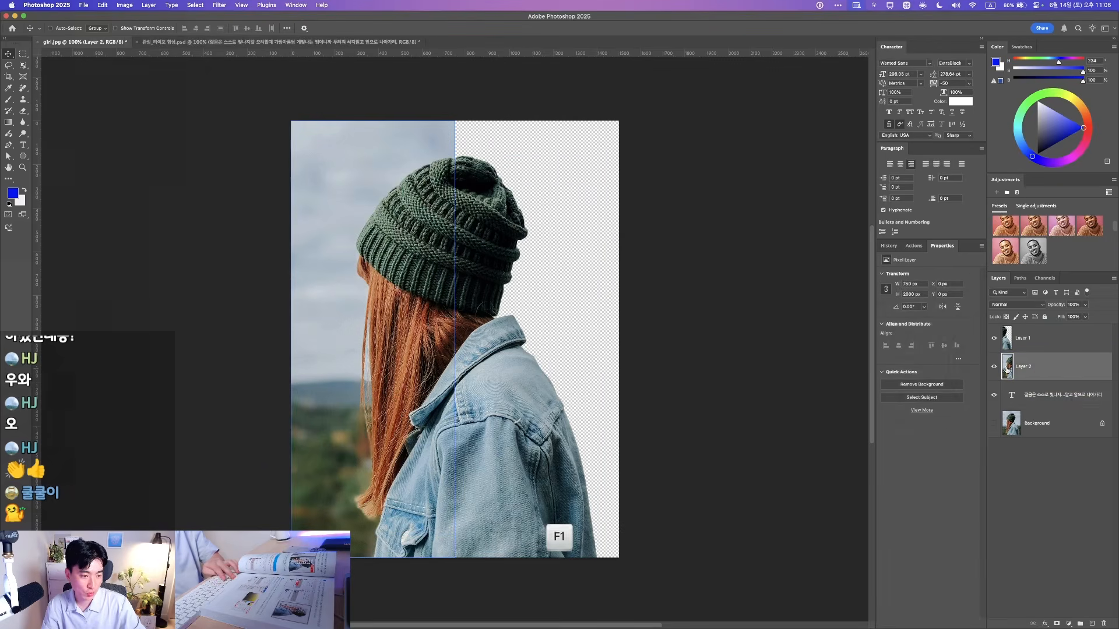
{"action": "left_click", "coordinate": [1029, 398]}
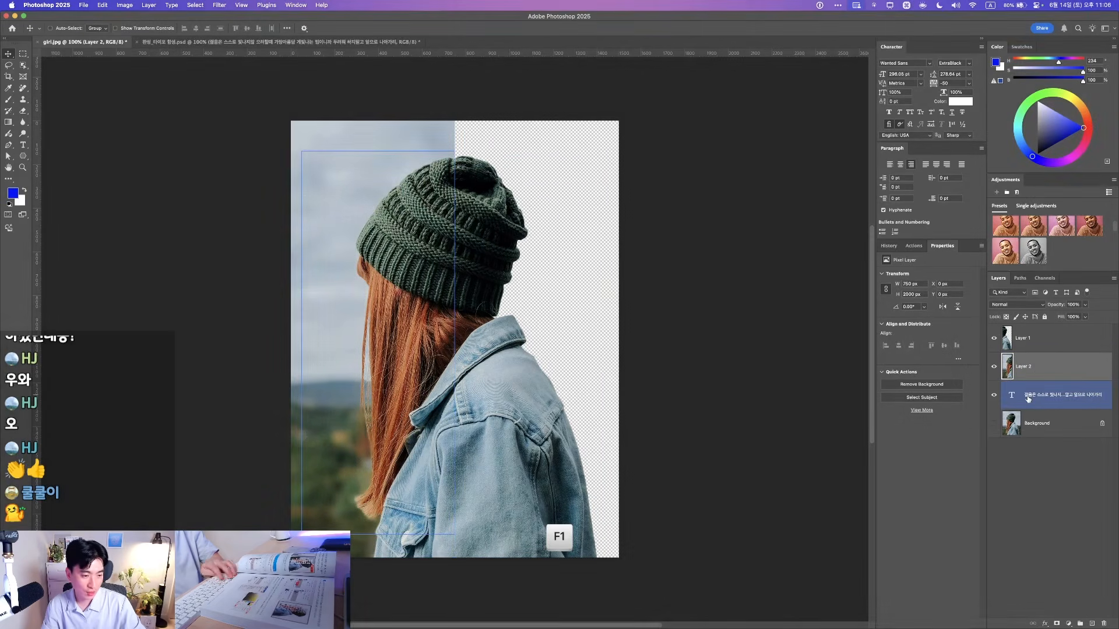
{"action": "left_click", "coordinate": [1018, 376]}
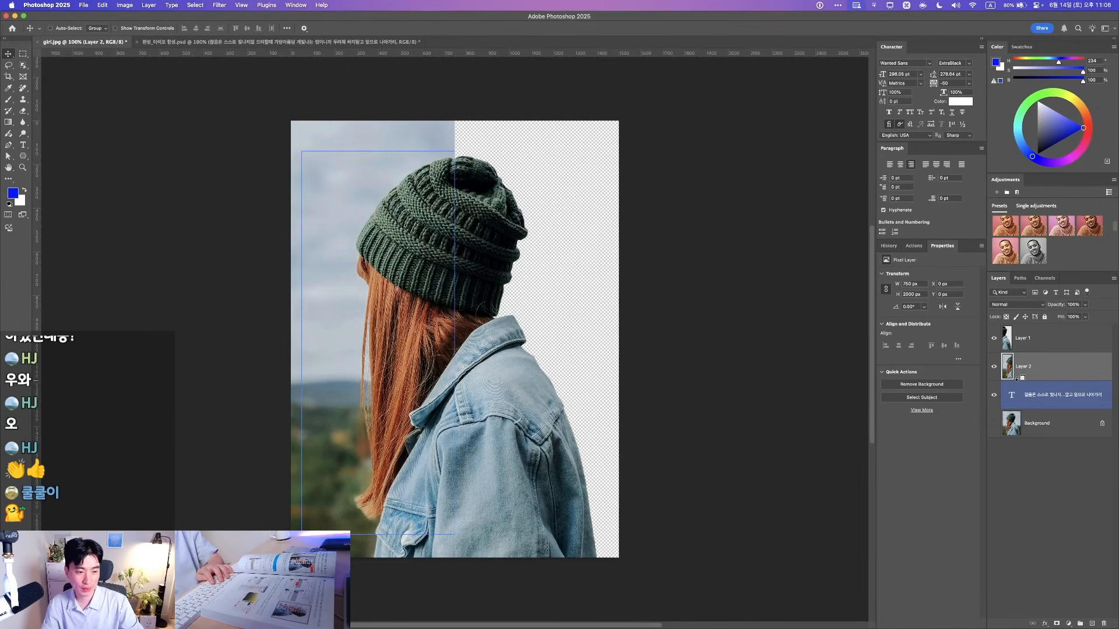
{"action": "left_click", "coordinate": [1016, 379], "text": "alt"}
{"action": "left_click", "coordinate": [1016, 378], "text": "alt"}
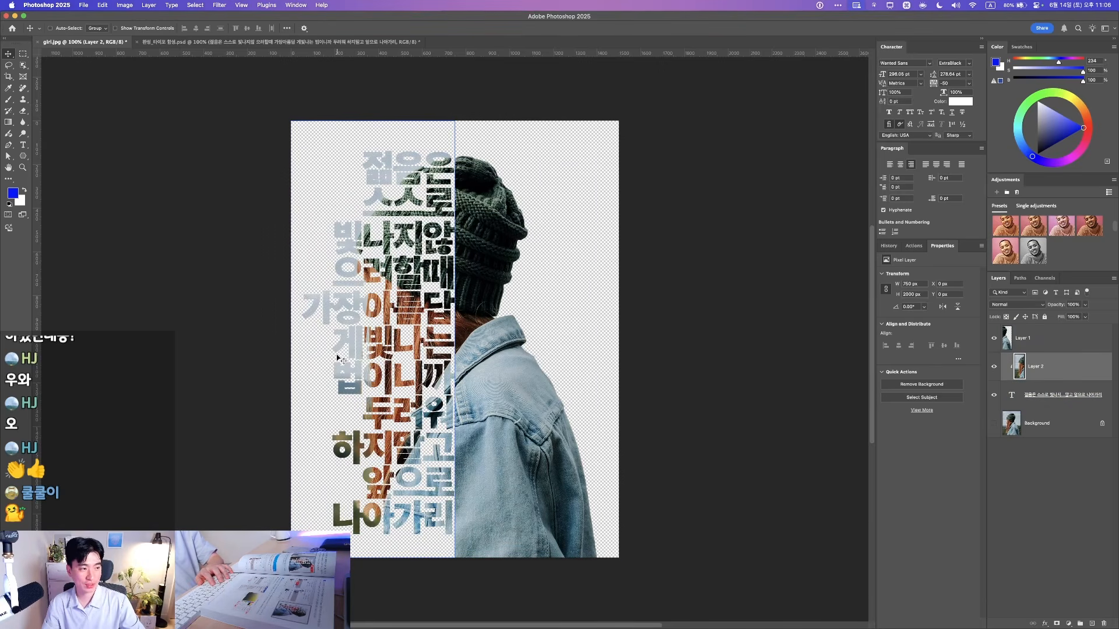
Select the Korean text layer and begin releasing the photo's clipping mask
{"action": "key", "text": "F1"}
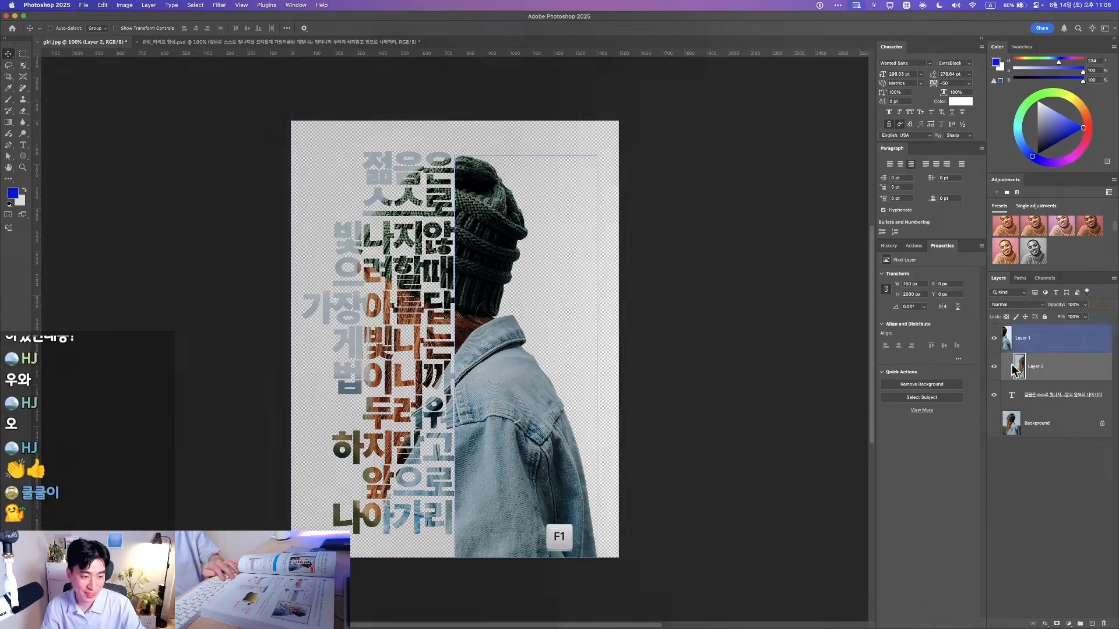
{"action": "left_click", "coordinate": [1029, 388]}
{"action": "left_click", "coordinate": [1013, 378], "text": "alt"}
Release the clipping mask and raise the white text layer above Layer 2 with Cmd+]
{"action": "left_click", "coordinate": [1048, 389]}
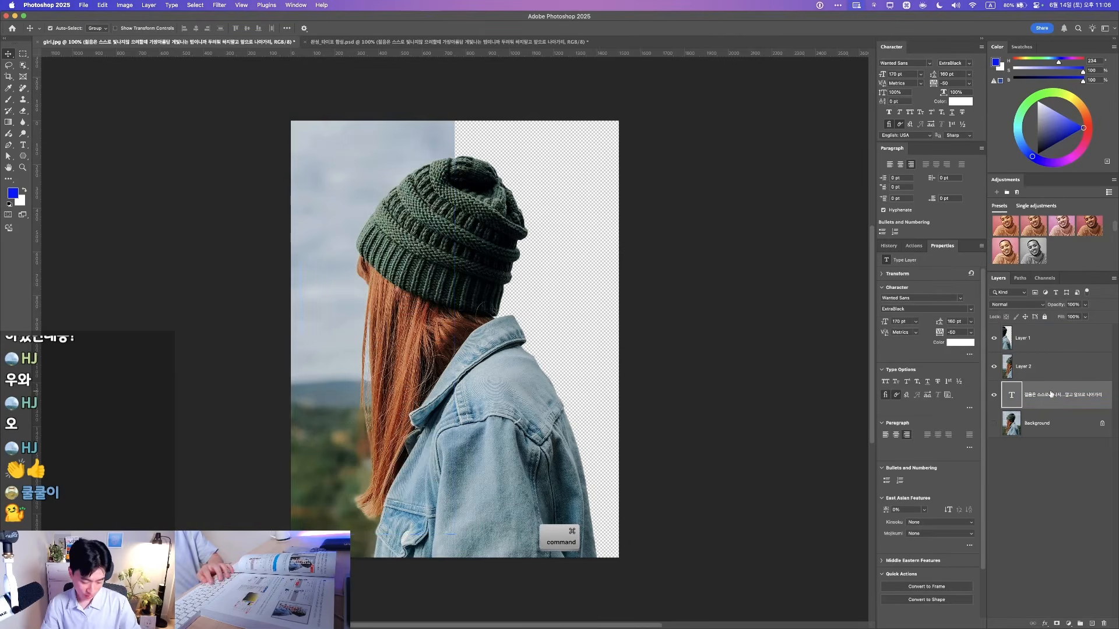
{"action": "key", "text": "super+bracketright"}
{"action": "key", "text": "F2"}
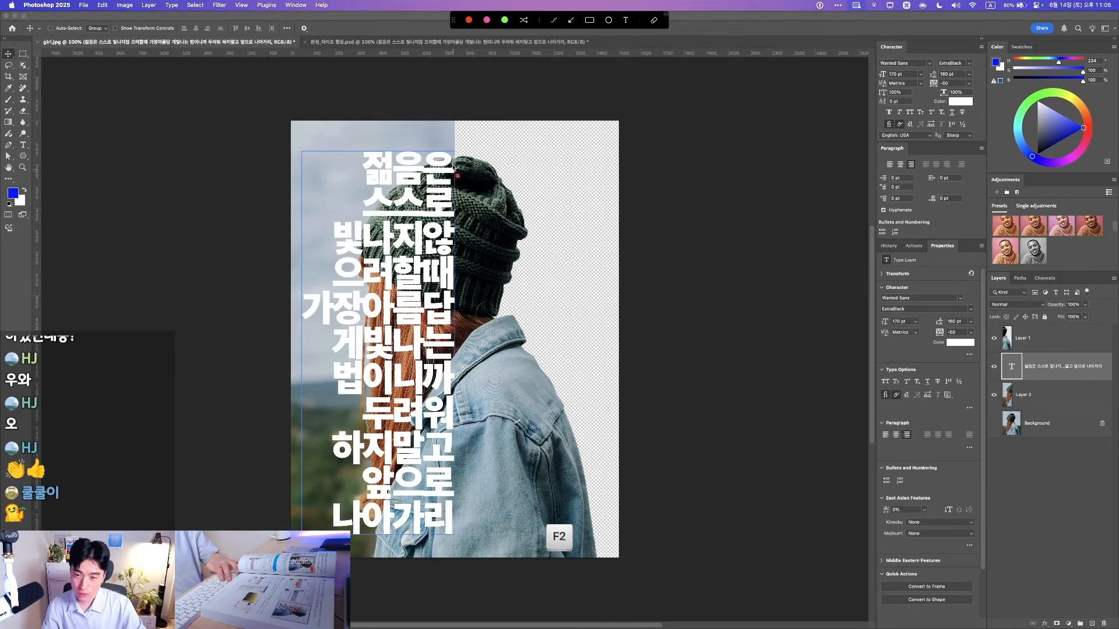
{"action": "left_click_drag", "start_coordinate": [447, 162], "coordinate": [371, 217]}
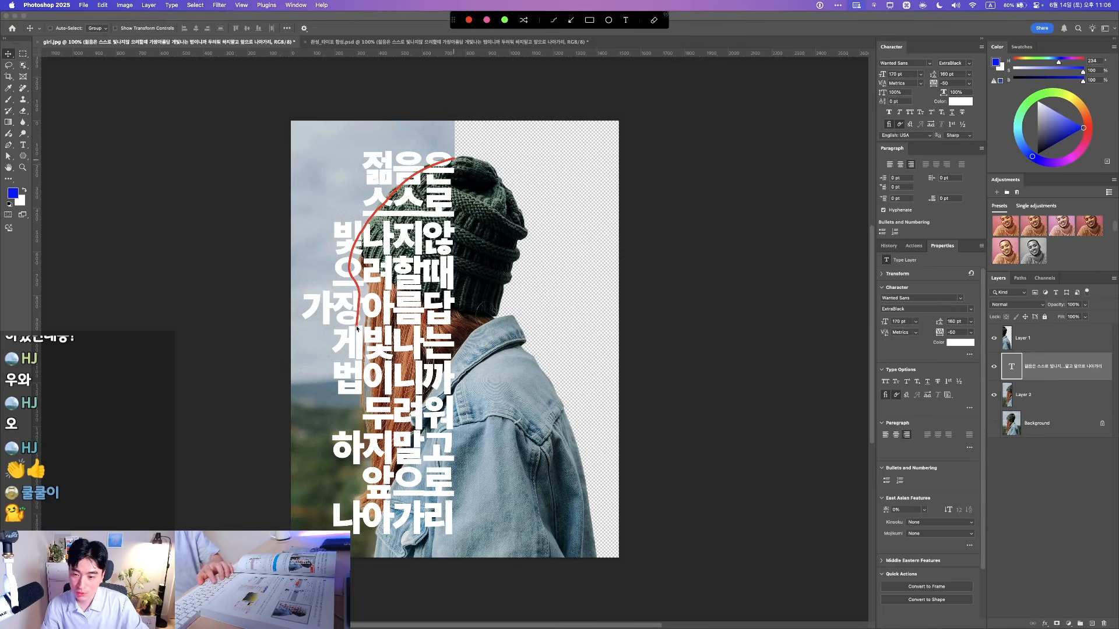
{"action": "mouse_move", "coordinate": [379, 156]}
{"action": "left_mouse_down"}
{"action": "mouse_move", "coordinate": [319, 281]}
{"action": "mouse_move", "coordinate": [379, 576]}
{"action": "left_mouse_up"}
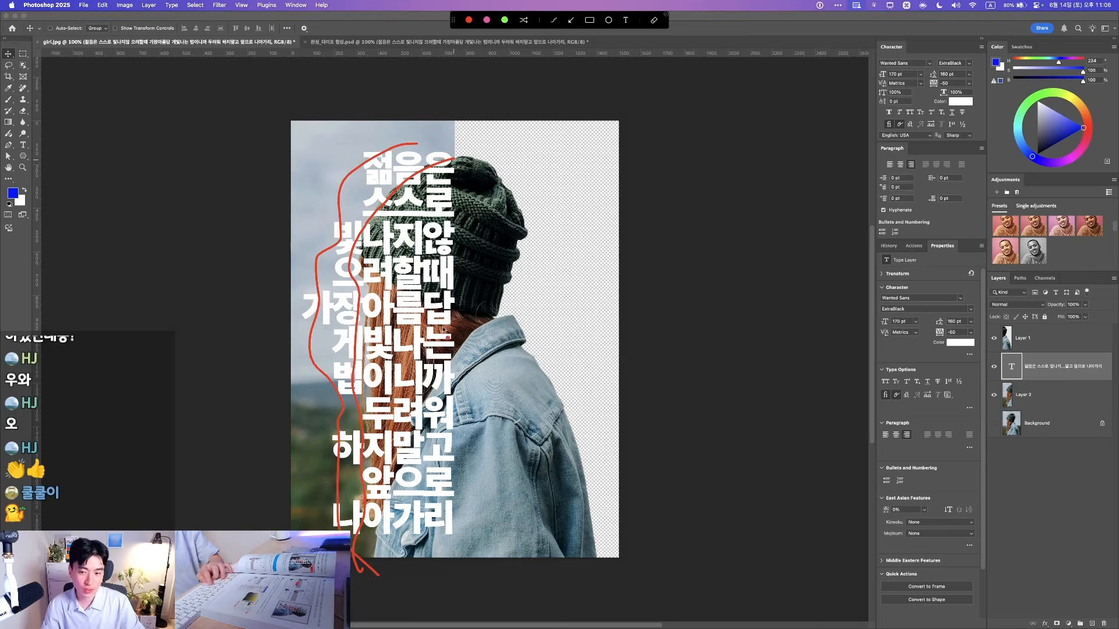
{"action": "key", "text": "super"}
{"action": "key", "text": "super+z"}
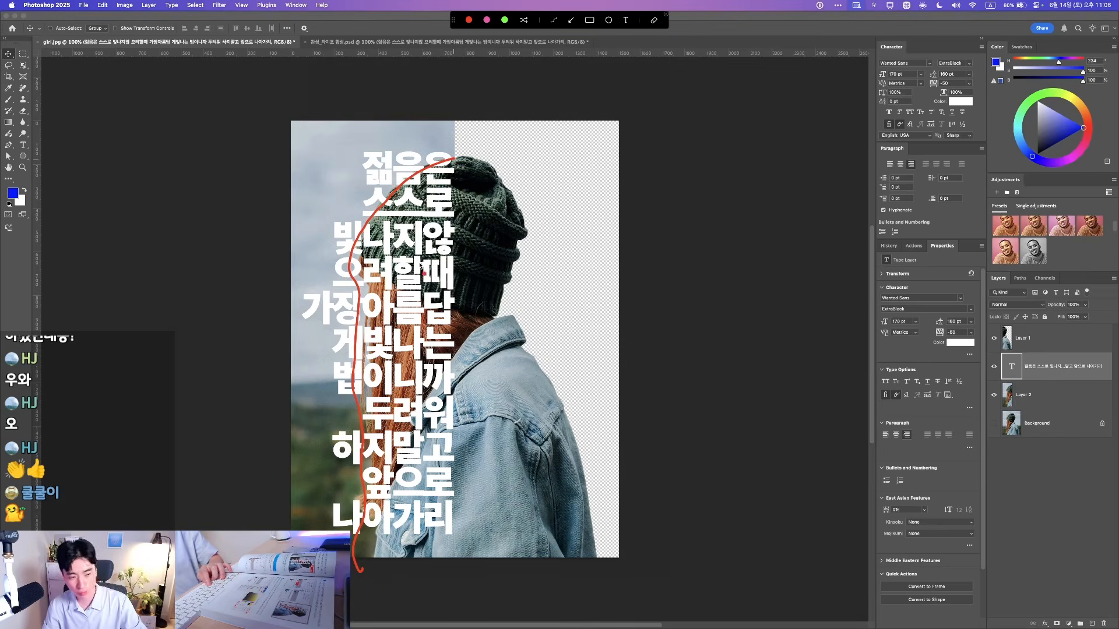
{"action": "key", "text": "super+z"}
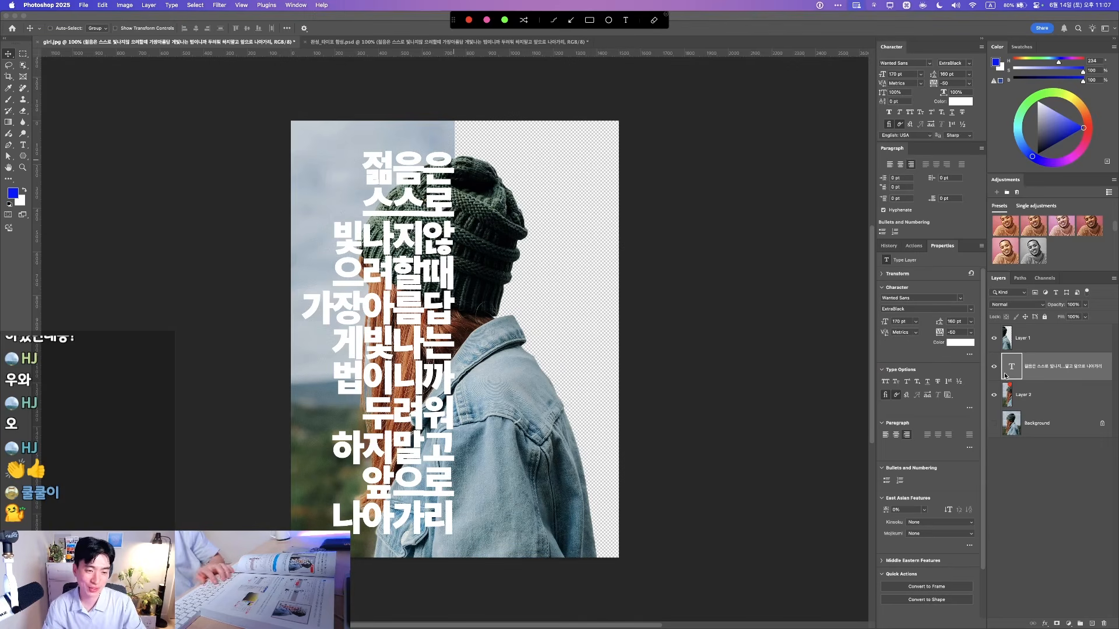
{"action": "key", "text": "super+bracketleft"}
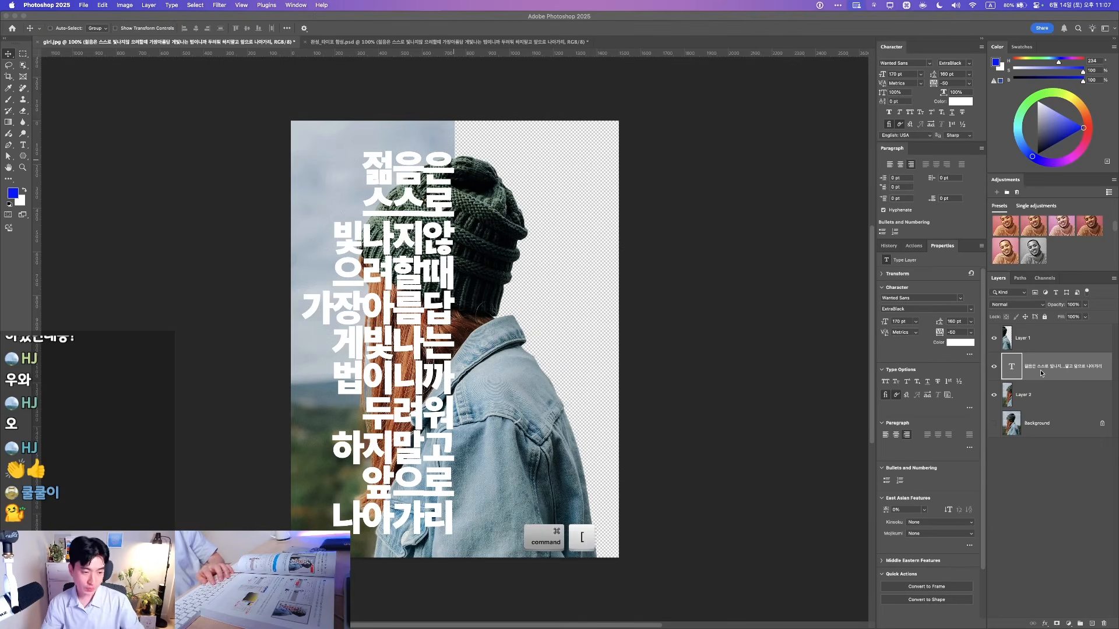
{"action": "key", "text": "super+bracketleft"}
{"action": "left_click", "coordinate": [998, 373]}
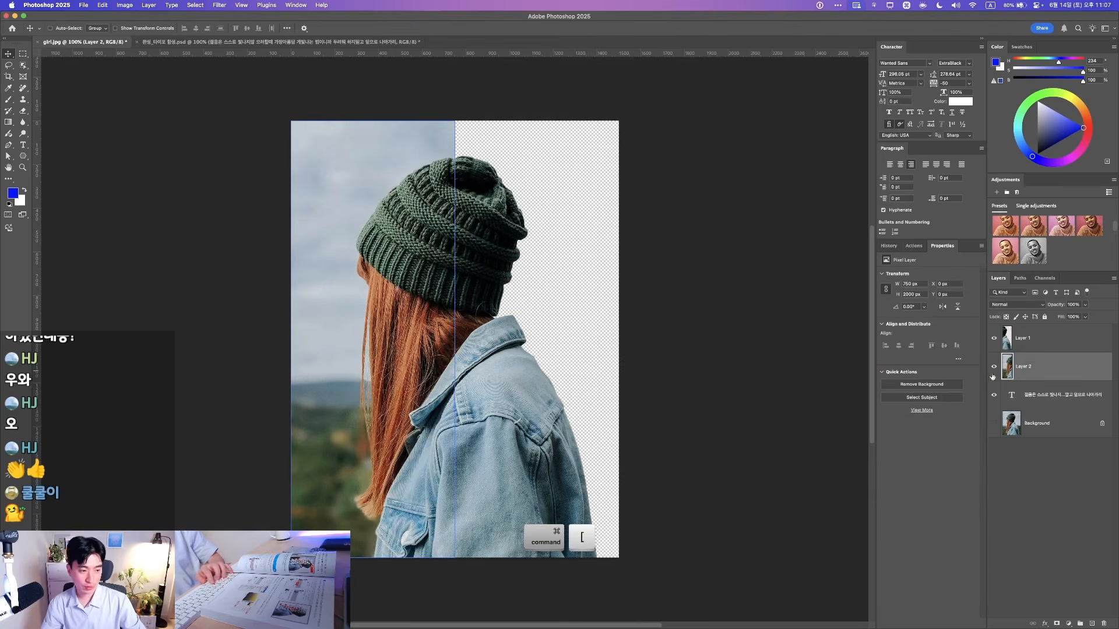
{"action": "key", "text": "alt+super+g"}
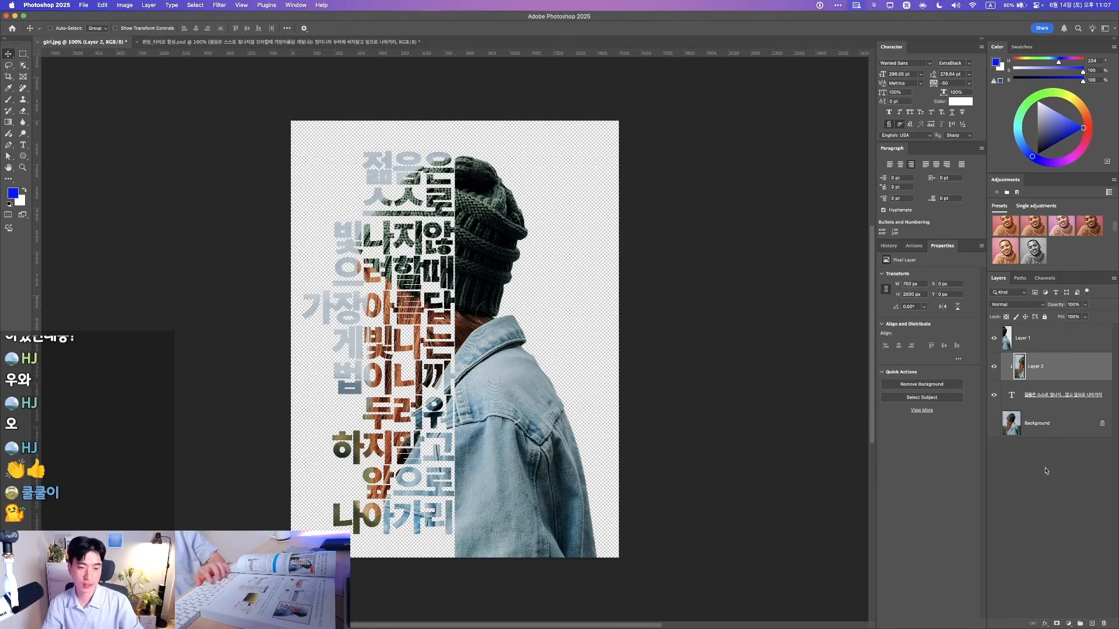
{"action": "left_click", "coordinate": [501, 392], "text": "super"}
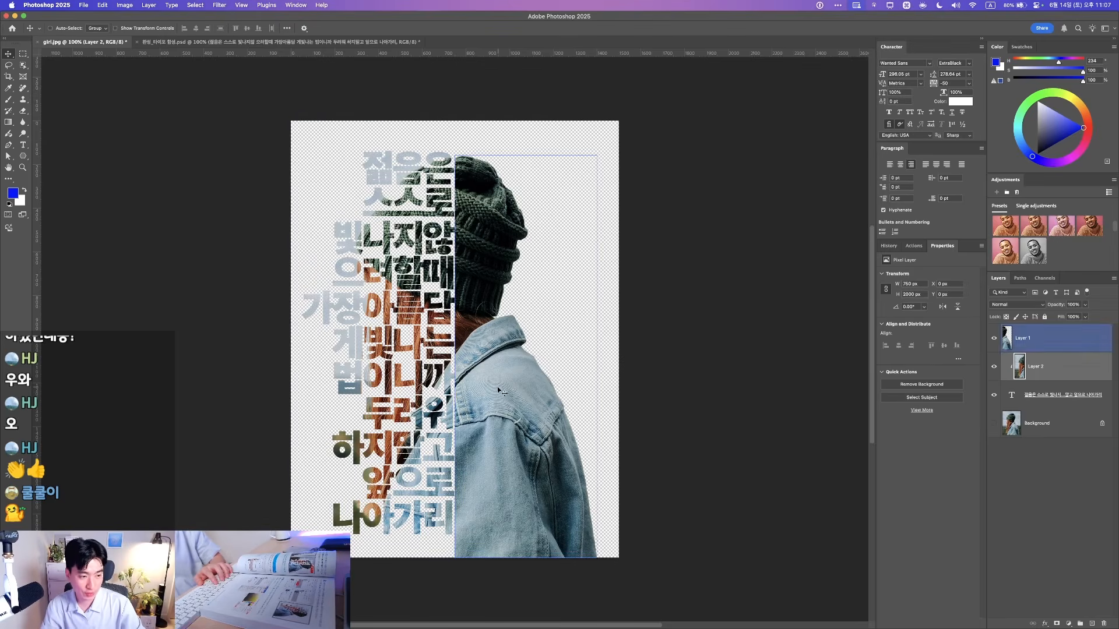
{"action": "left_click", "coordinate": [1055, 365]}
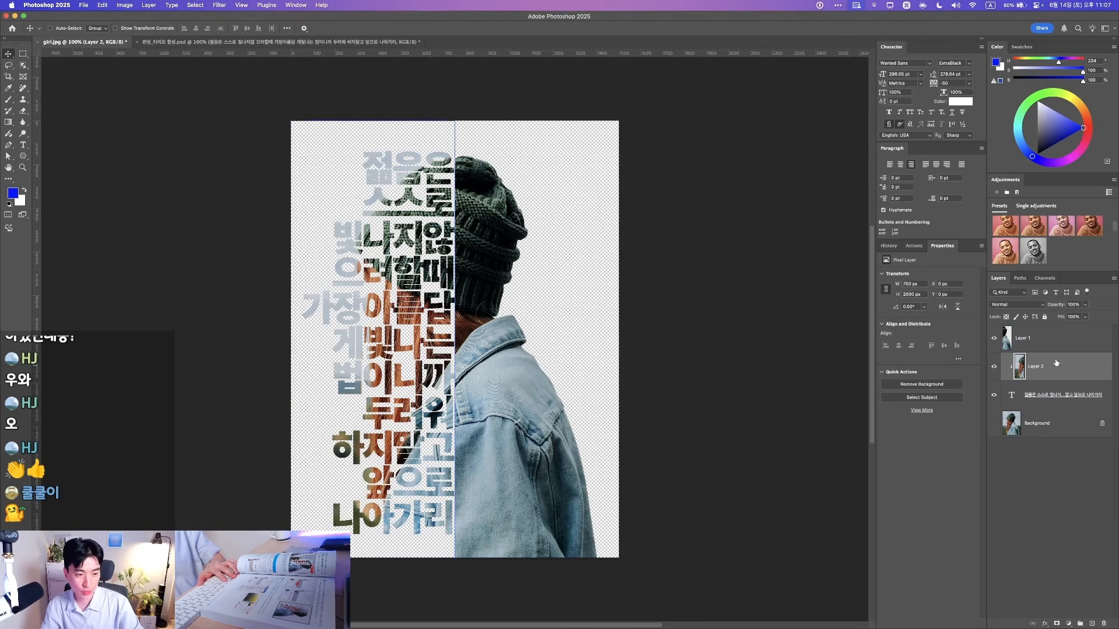
{"action": "left_click", "coordinate": [1053, 342]}
{"action": "key", "text": "F1"}
{"action": "key", "text": "F1"}
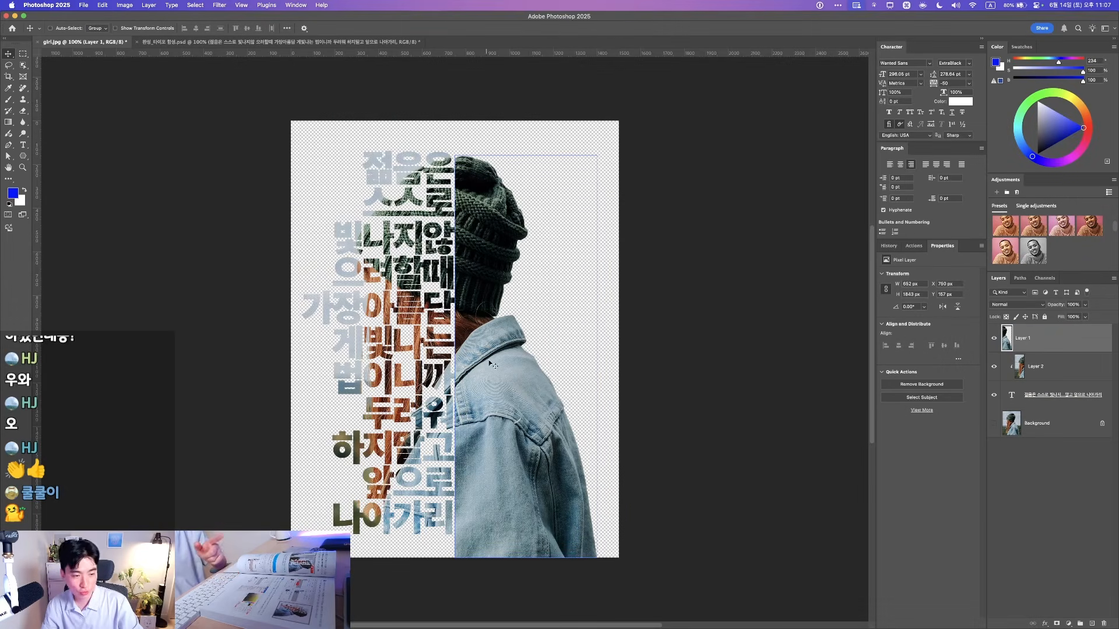
{"action": "key", "text": "F1"}
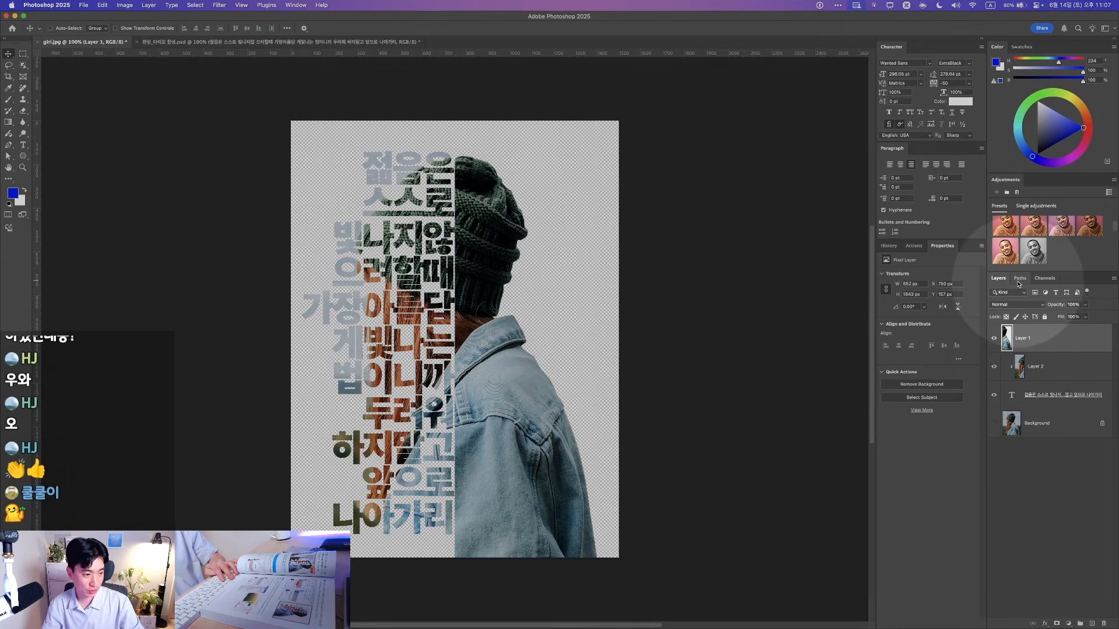
{"action": "key", "text": "F1"}
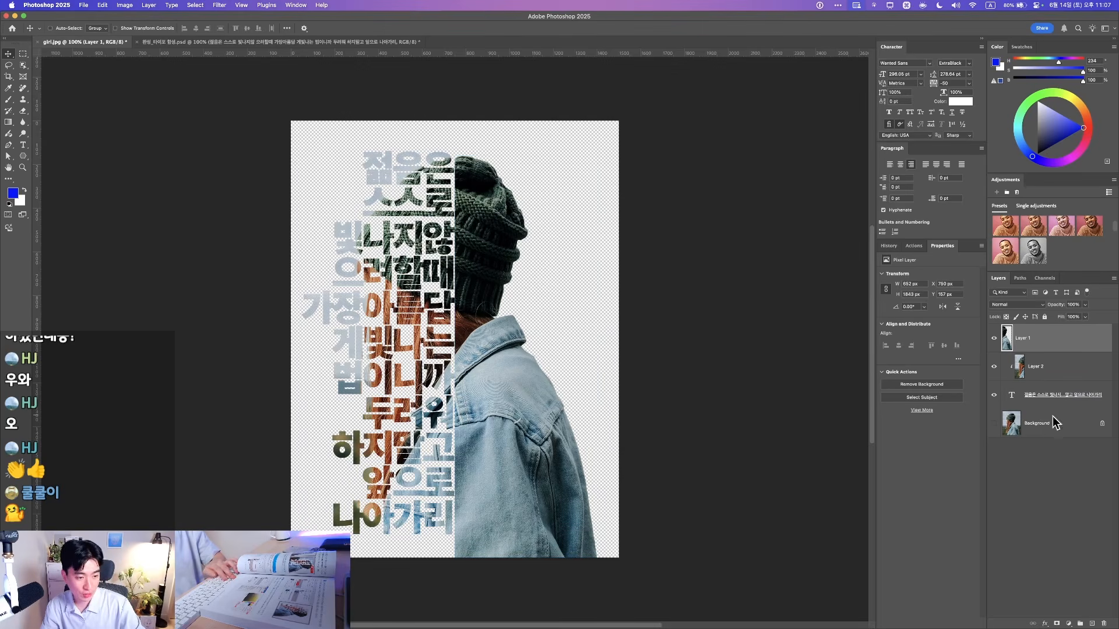
{"action": "key", "text": "F1"}
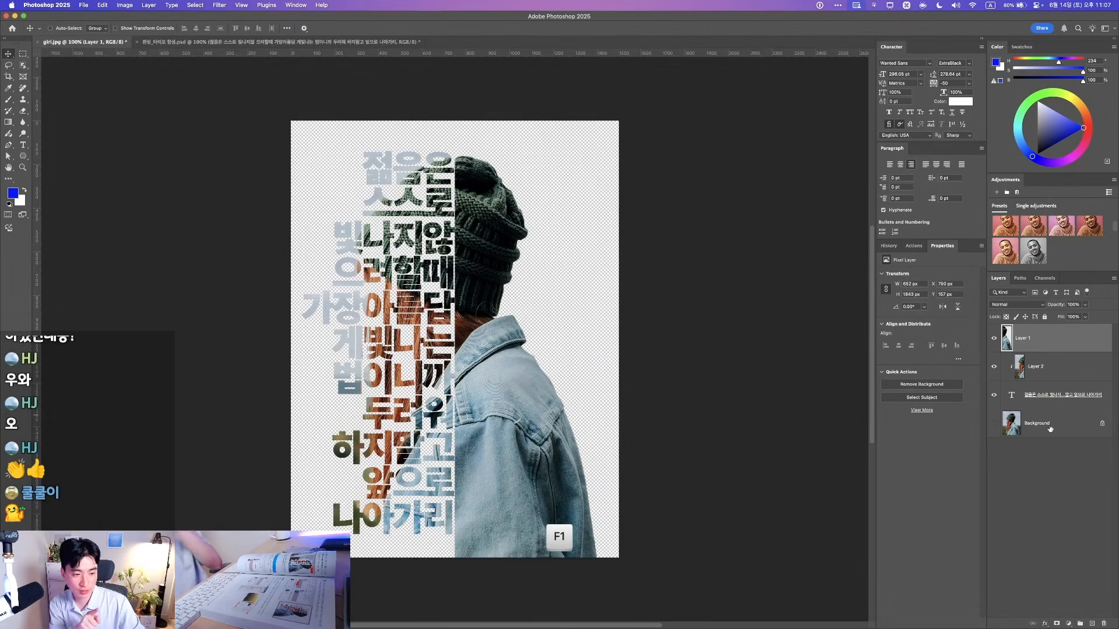
Add a light green Solid Color fill layer (Color Fill 1) above the Background layer
{"action": "left_click", "coordinate": [1049, 428]}
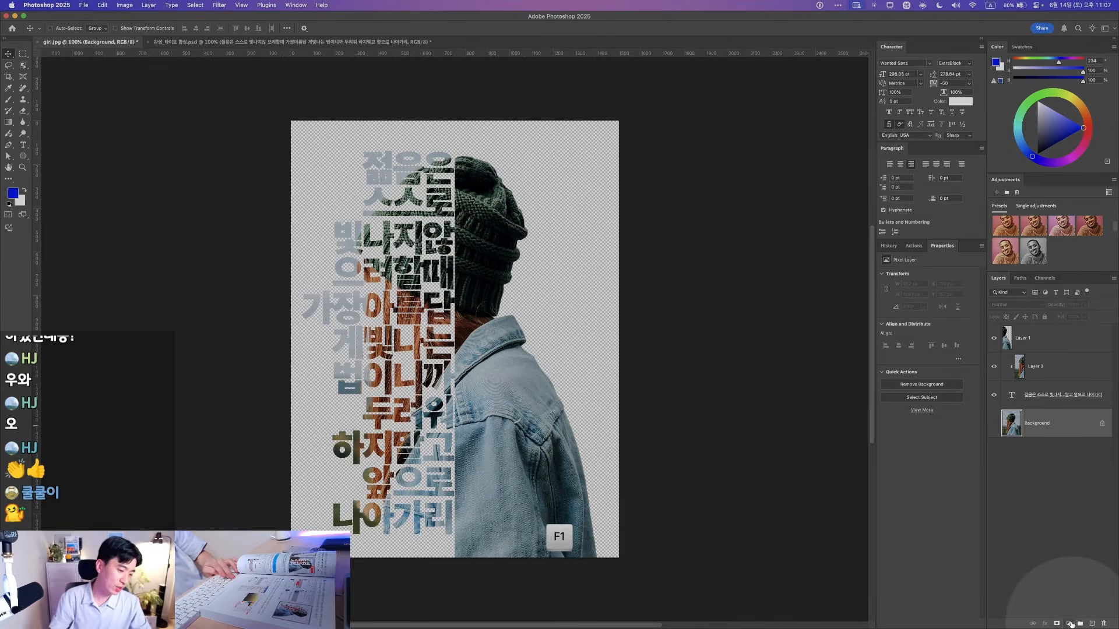
{"action": "left_click", "coordinate": [1069, 622]}
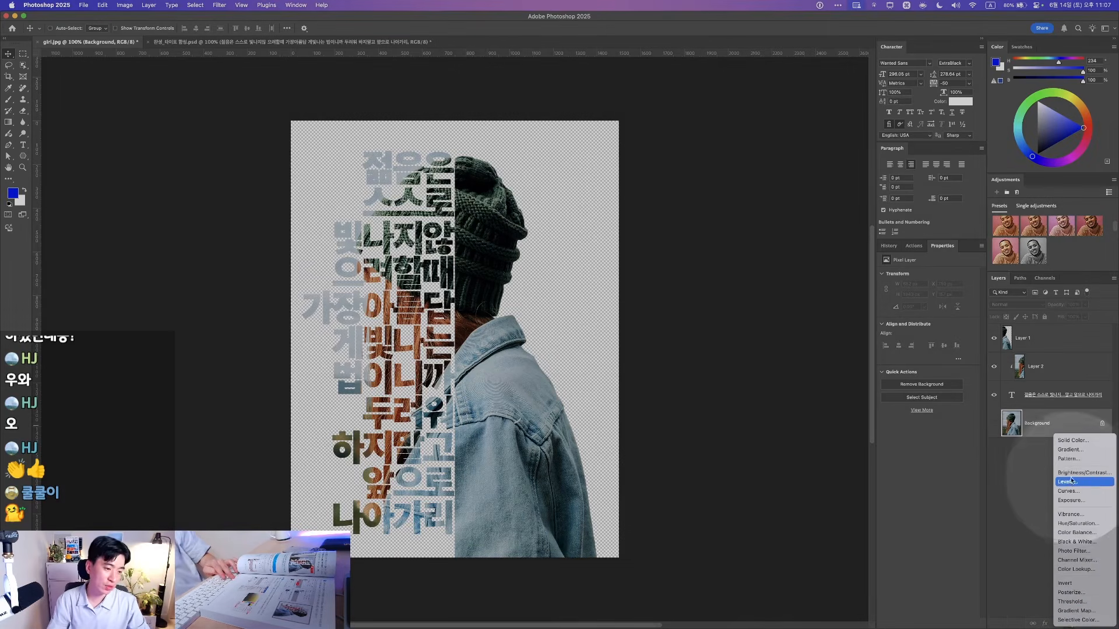
{"action": "key", "text": "F1"}
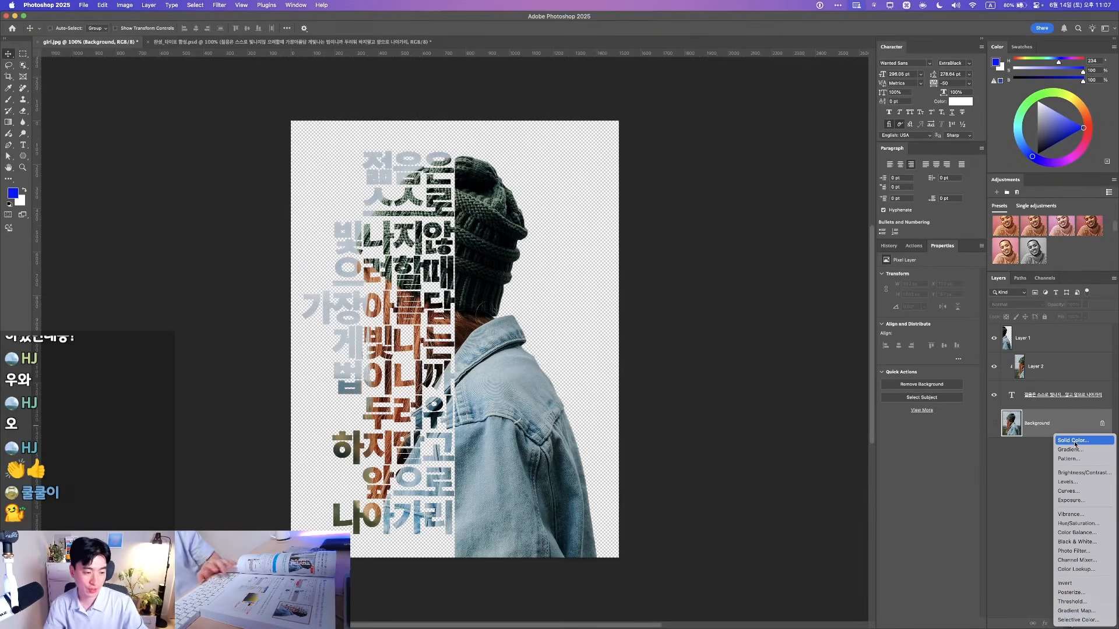
{"action": "left_click", "coordinate": [1075, 443]}
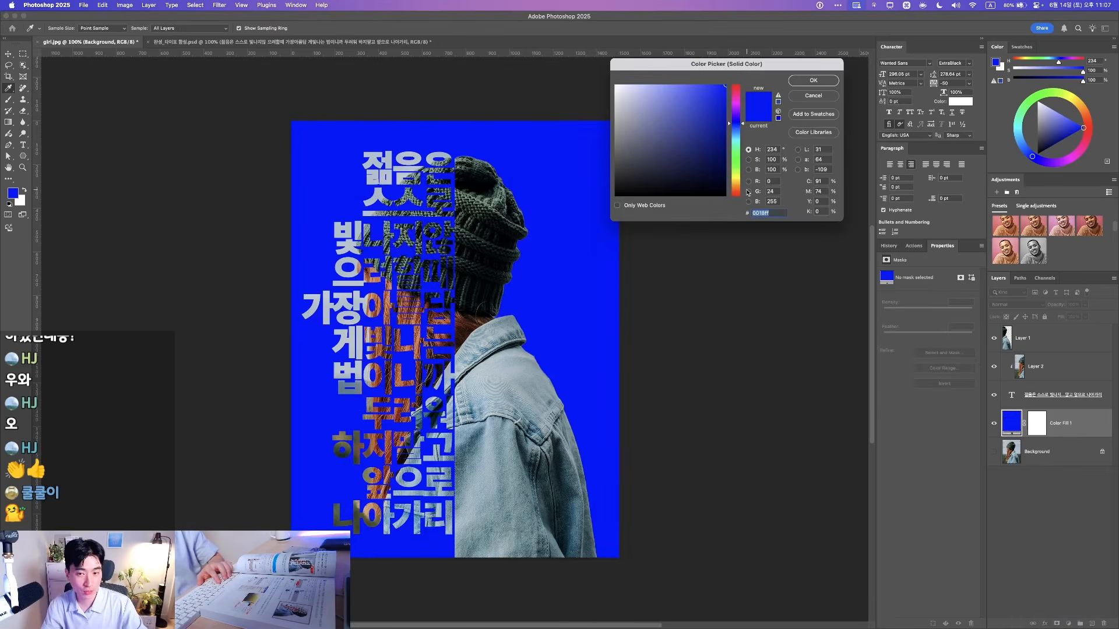
{"action": "left_click", "coordinate": [736, 150]}
{"action": "left_click_drag", "start_coordinate": [715, 109], "coordinate": [720, 85]}
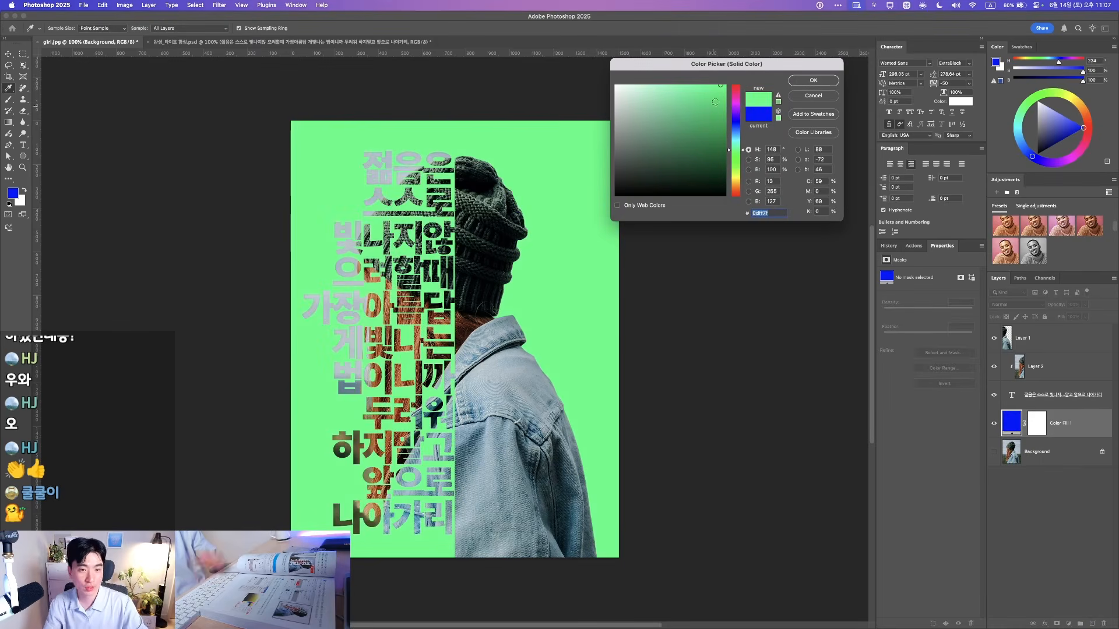
{"action": "left_click", "coordinate": [807, 81]}
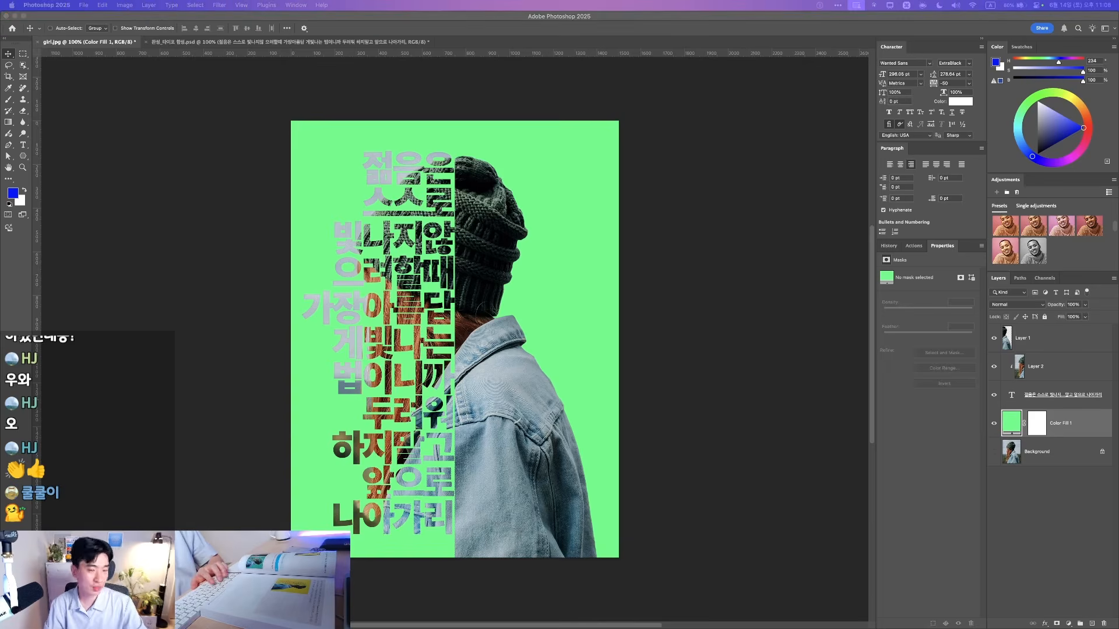
{"action": "left_click_drag", "start_coordinate": [1118, 238], "coordinate": [546, 235]}
Quick Look the two example poster PSDs, ending on 완성_타이포 합성.psd with its yellow background
{"action": "left_click", "coordinate": [547, 276]}
{"action": "key", "text": "space"}
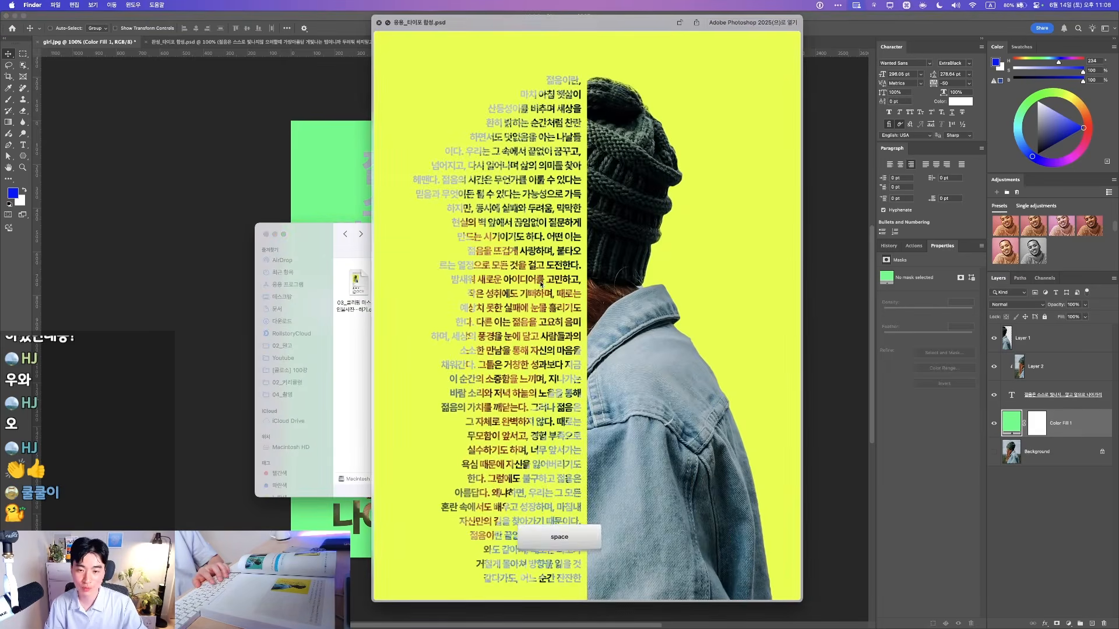
{"action": "key", "text": "Right"}
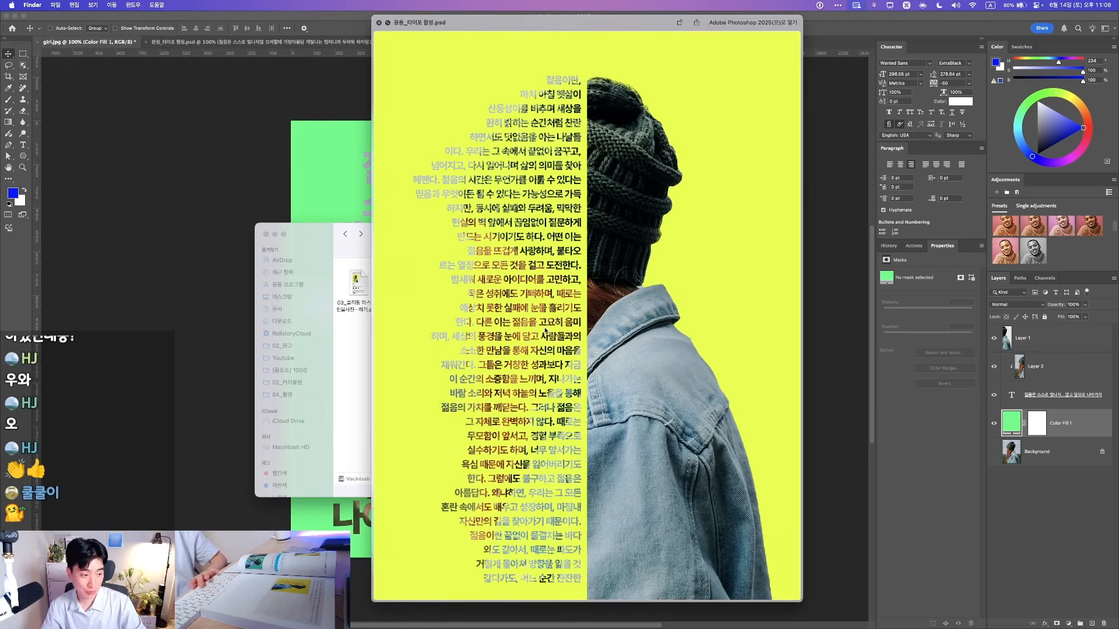
{"action": "key", "text": "space"}
{"action": "key", "text": "space"}
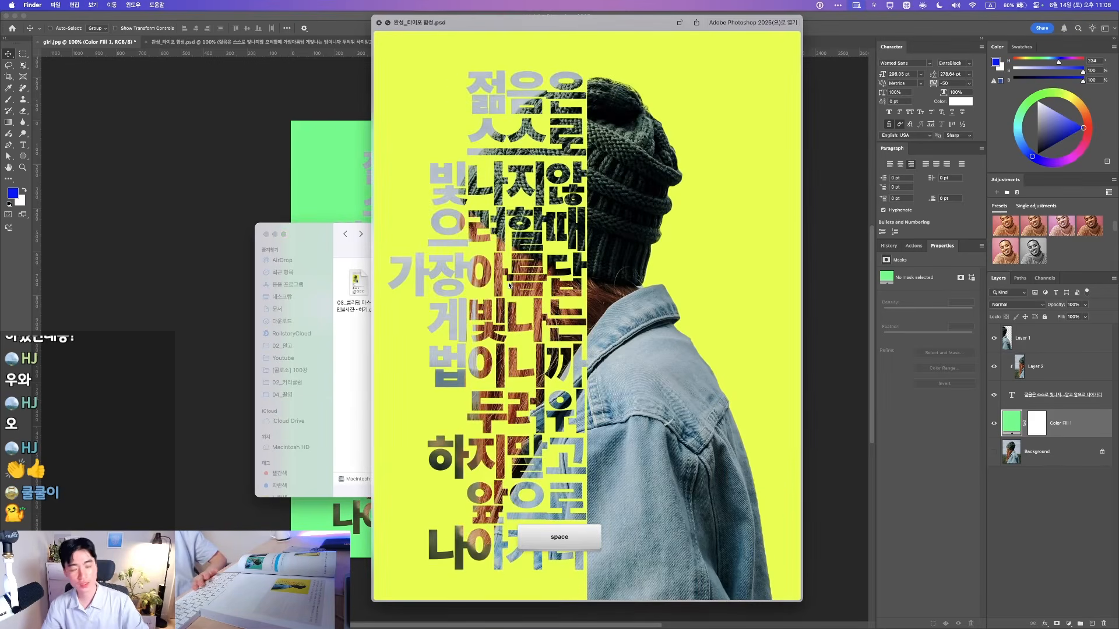
{"action": "key", "text": "Right"}
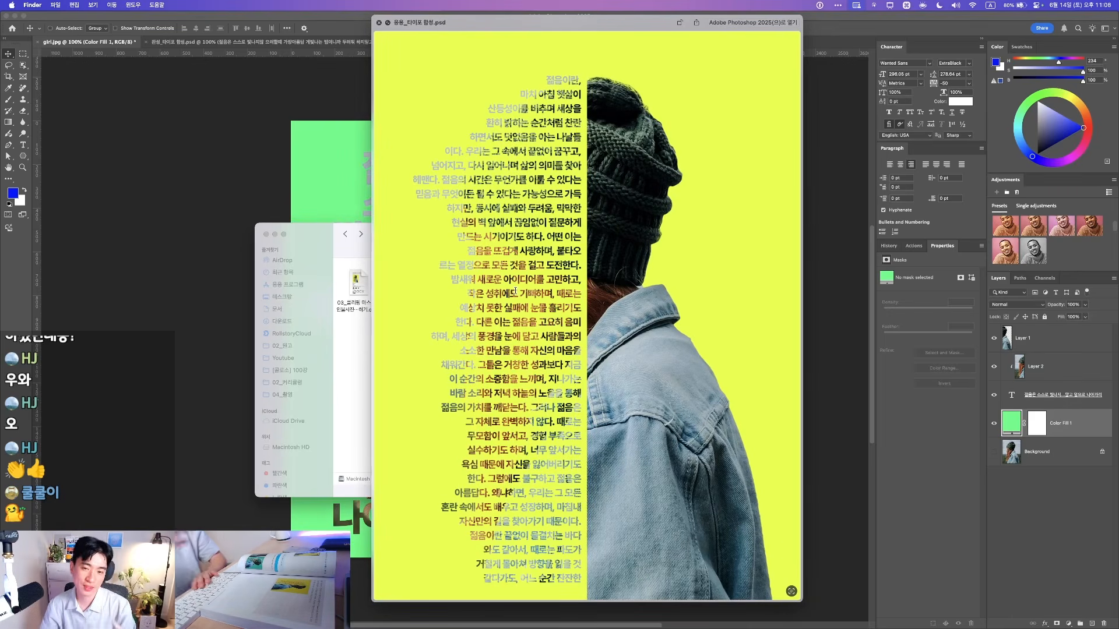
{"action": "key", "text": "Right"}
{"action": "key", "text": "Right"}
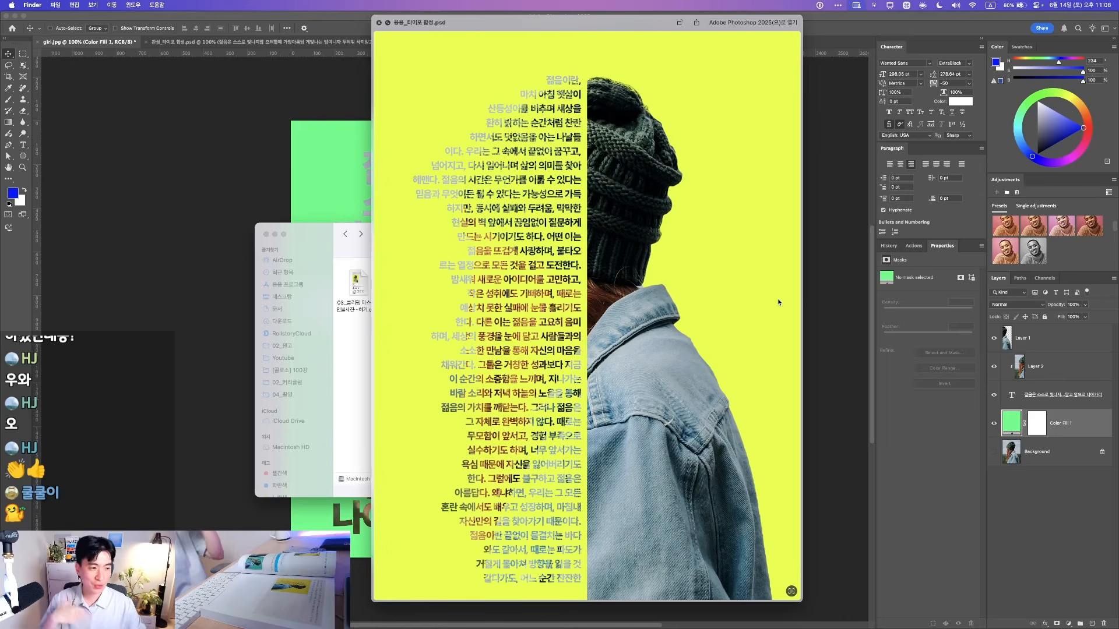
{"action": "key", "text": "Right"}
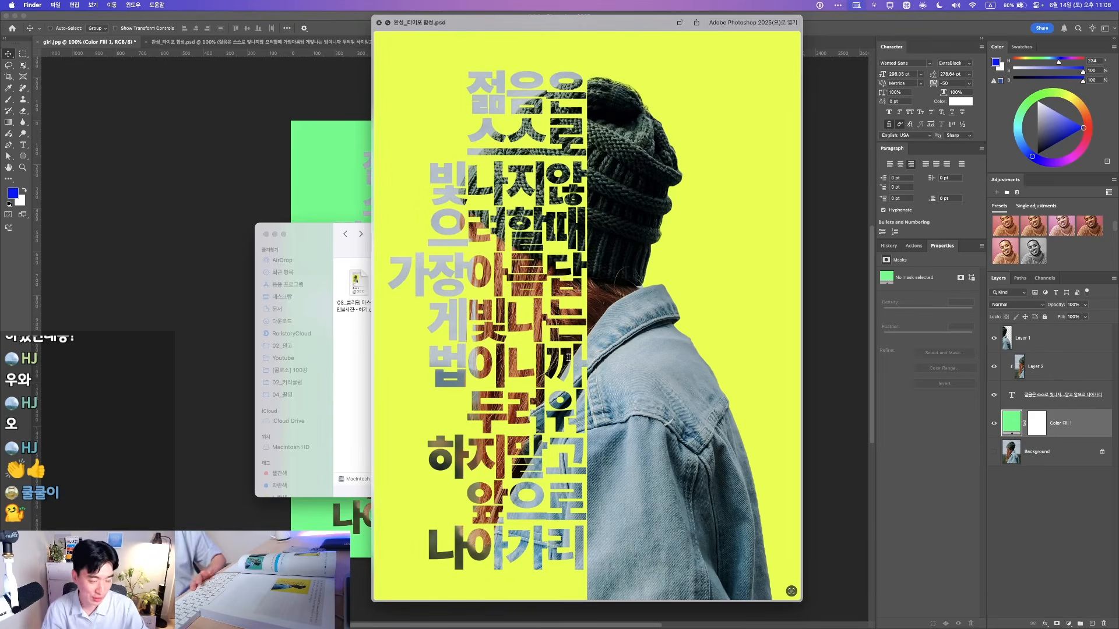
{"action": "key", "text": "Right"}
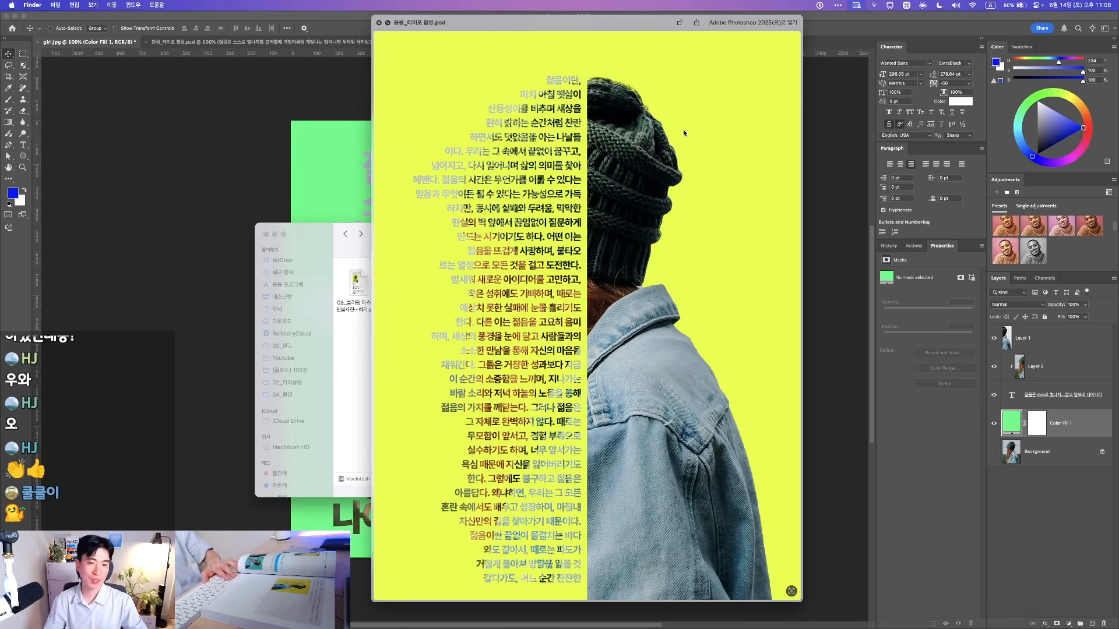
{"action": "key", "text": "F1"}
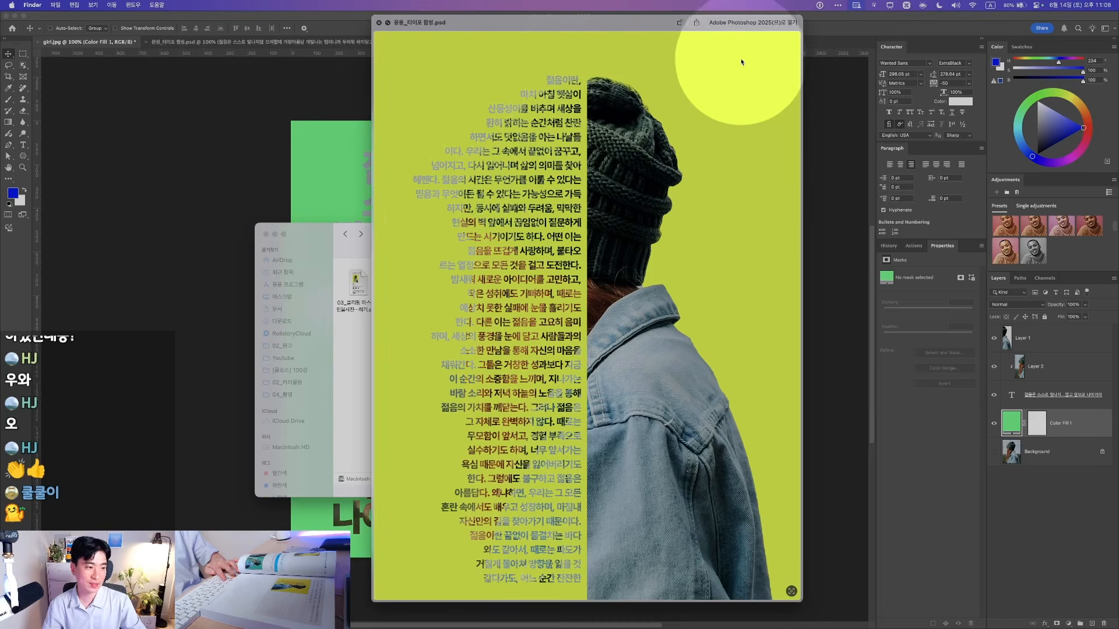
{"action": "key", "text": "F1"}
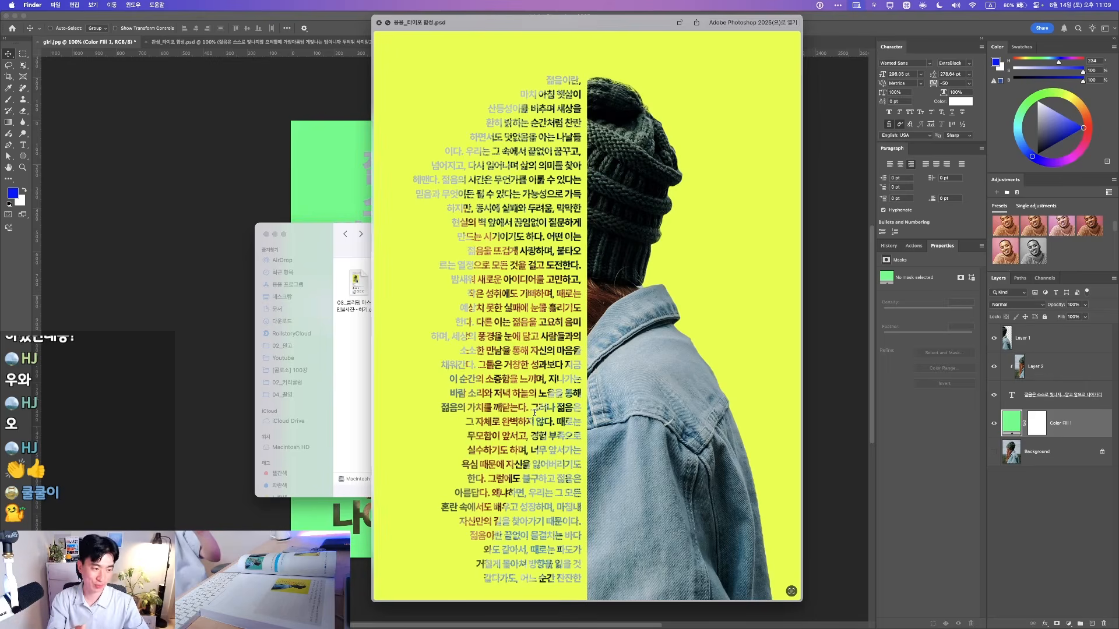
{"action": "key", "text": "Left"}
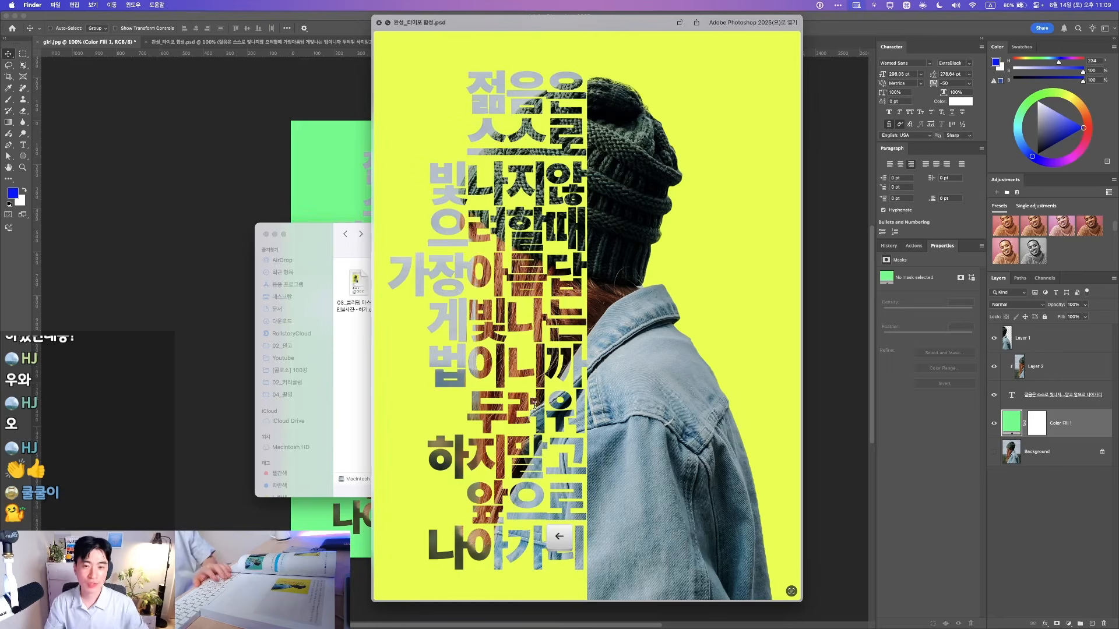
Annotate the preview, boxing the top headline and circling the jacket shoulder, then clear the marks
{"action": "key", "text": "F2"}
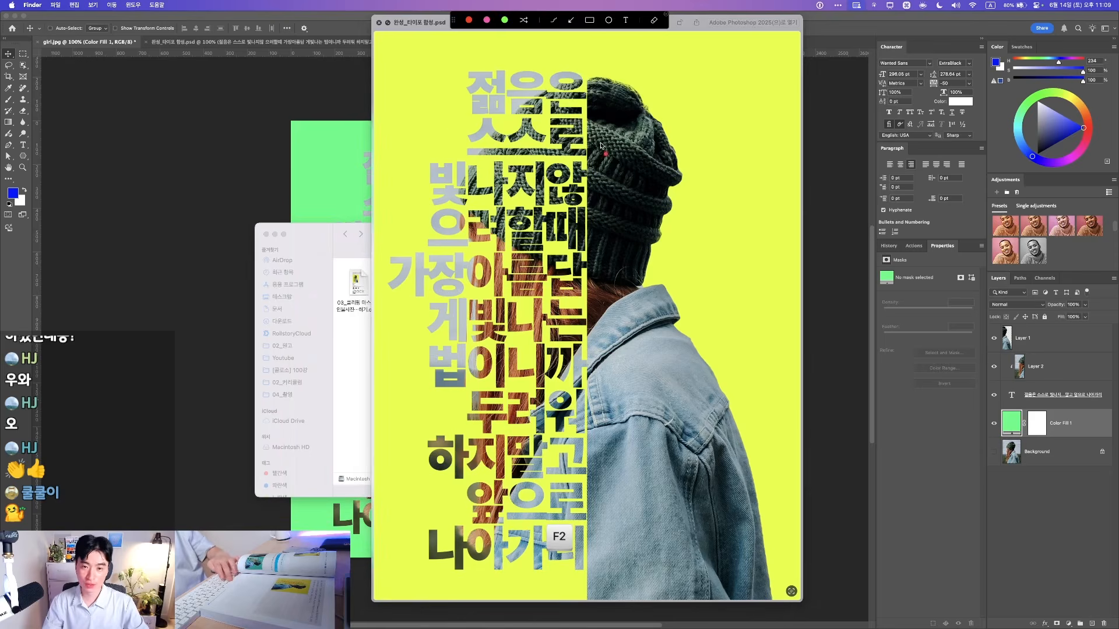
{"action": "mouse_move", "coordinate": [404, 124]}
{"action": "left_mouse_down"}
{"action": "mouse_move", "coordinate": [422, 50]}
{"action": "mouse_move", "coordinate": [744, 52]}
{"action": "mouse_move", "coordinate": [760, 127]}
{"action": "mouse_move", "coordinate": [439, 119]}
{"action": "left_mouse_up"}
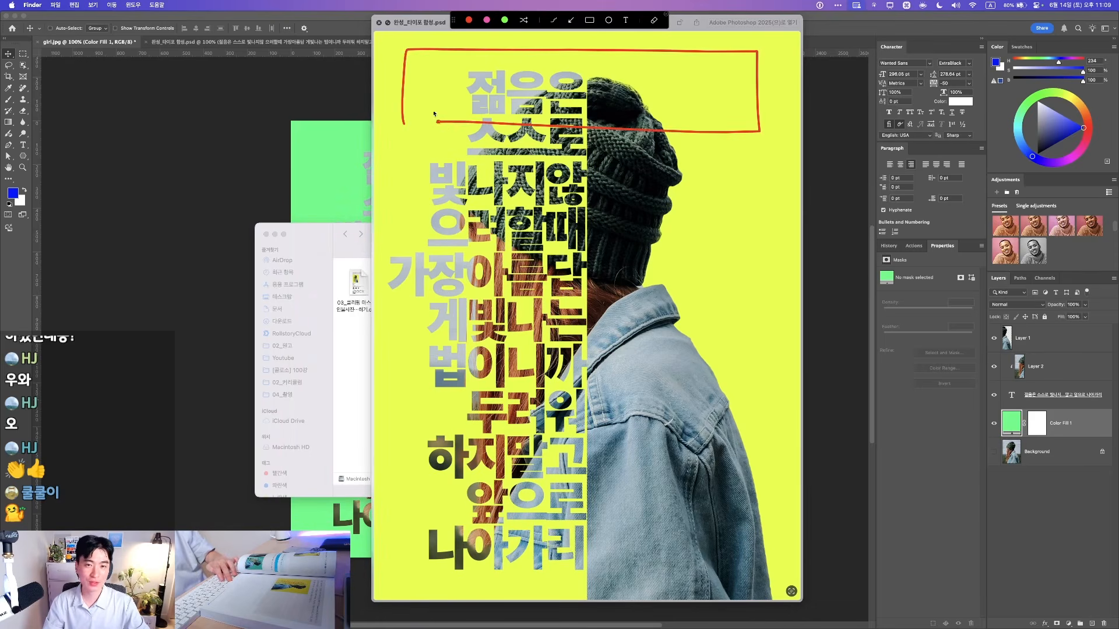
{"action": "mouse_move", "coordinate": [708, 446]}
{"action": "left_mouse_down"}
{"action": "mouse_move", "coordinate": [670, 484]}
{"action": "mouse_move", "coordinate": [646, 574]}
{"action": "mouse_move", "coordinate": [625, 557]}
{"action": "left_mouse_up"}
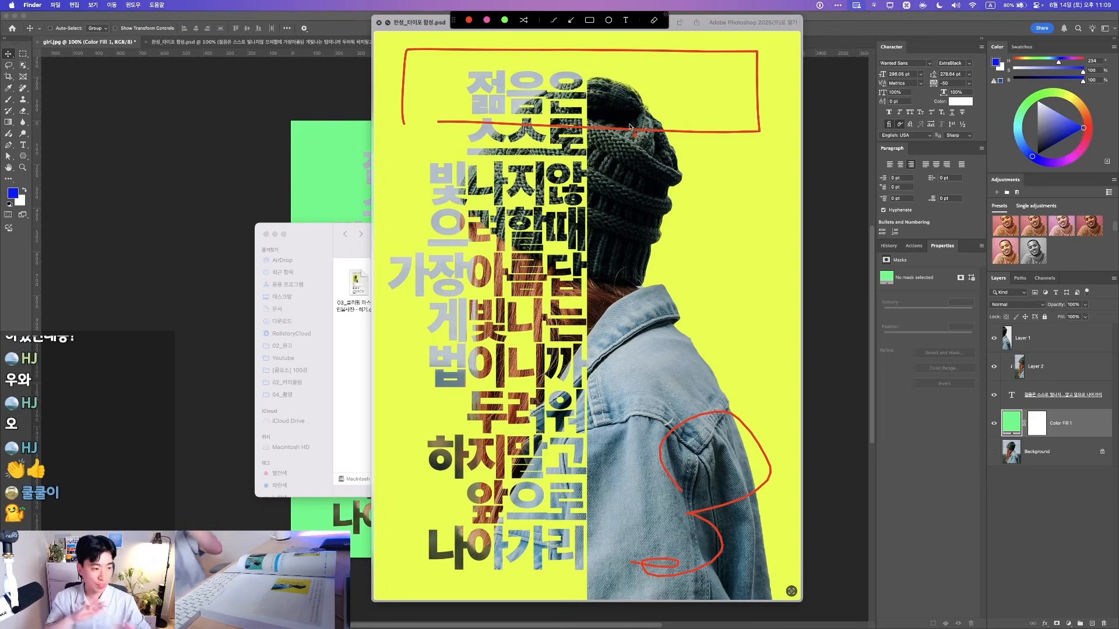
{"action": "key", "text": "fn"}
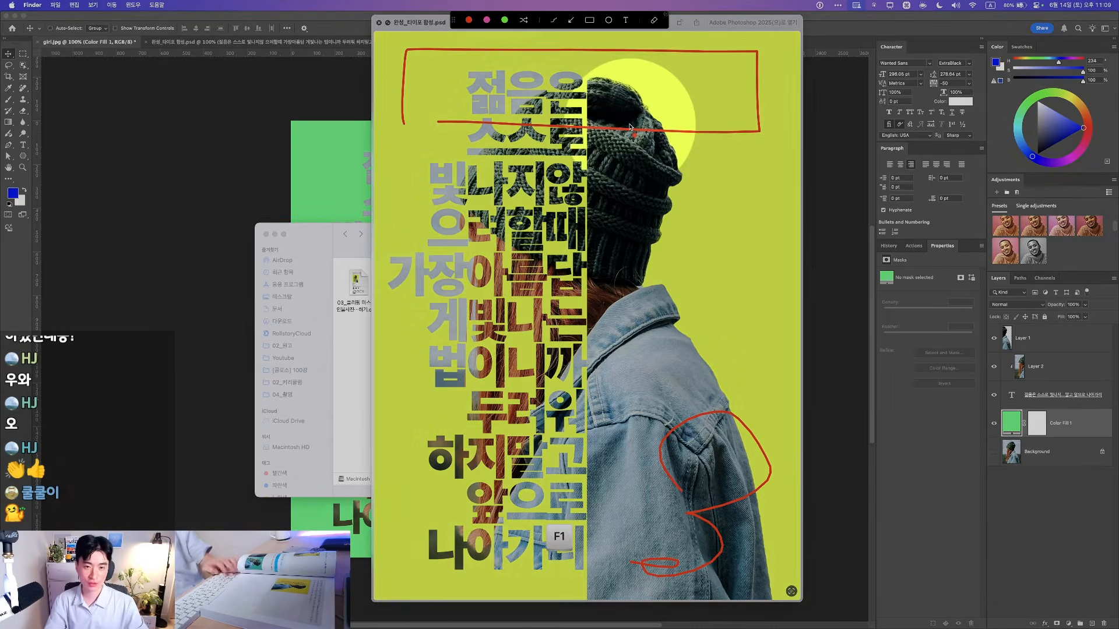
{"action": "key", "text": "F1"}
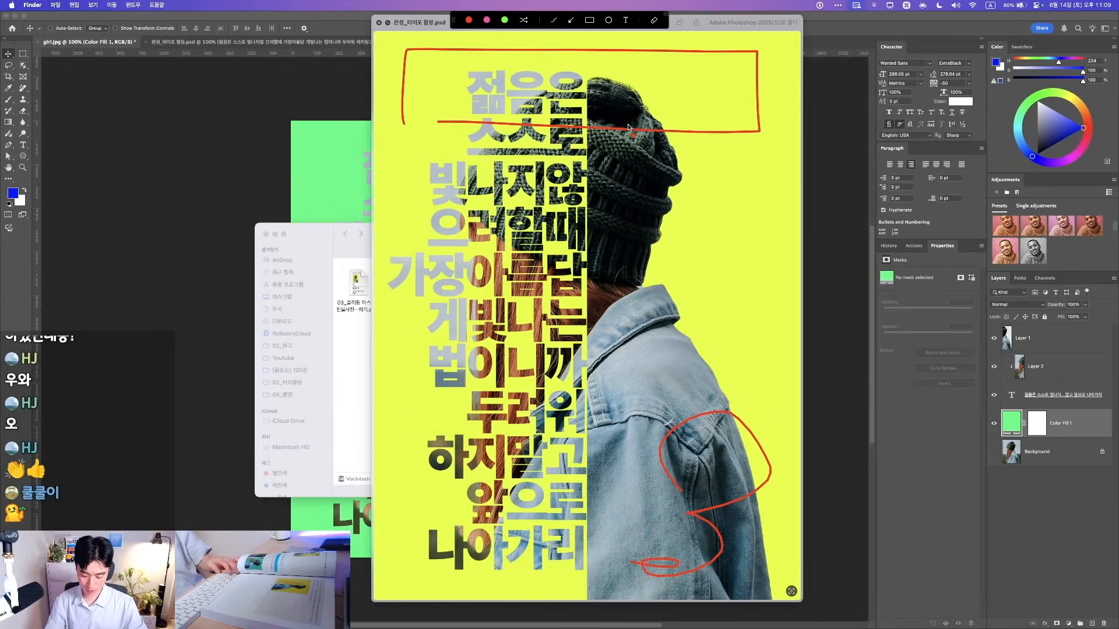
{"action": "key", "text": "F2"}
Close the Quick Look preview and bring the green poster in Photoshop back to front
{"action": "key", "text": "Right"}
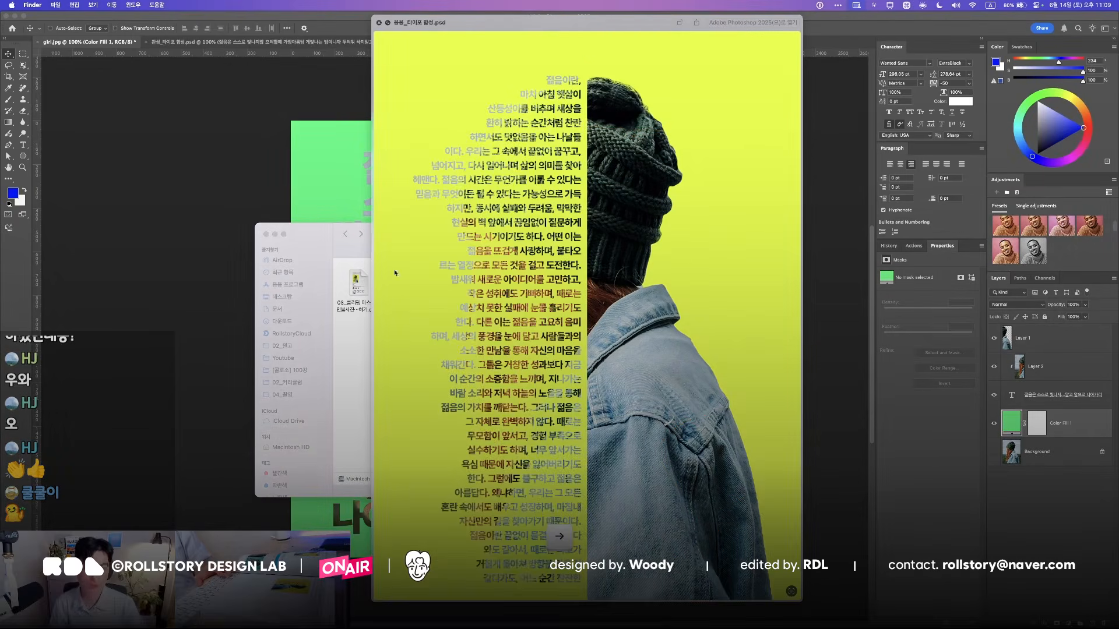
{"action": "key", "text": "space"}
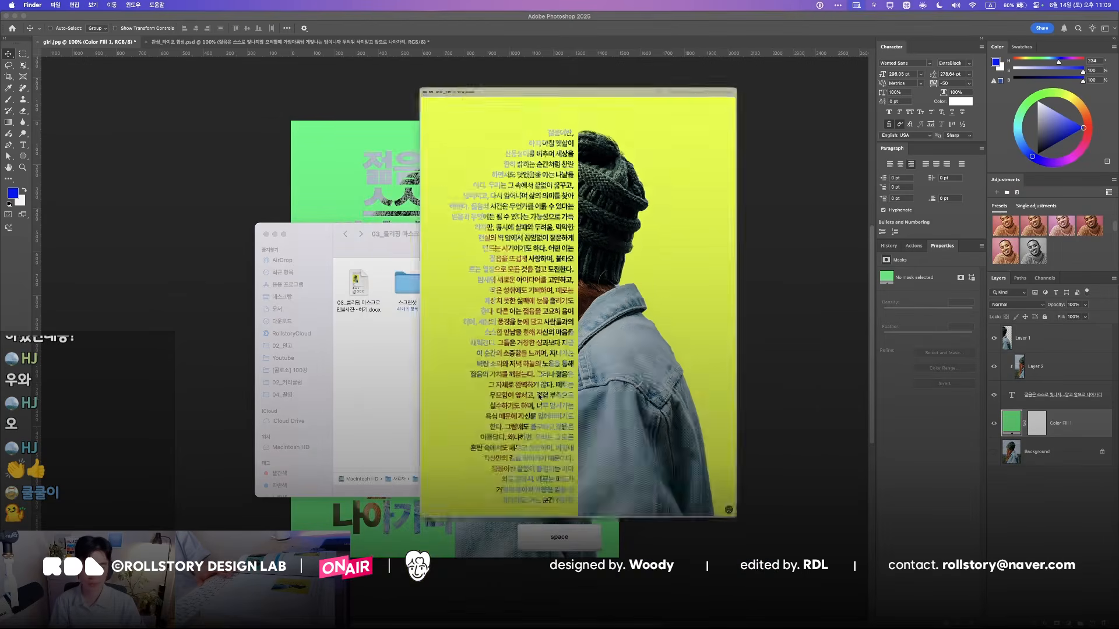
{"action": "left_click", "coordinate": [757, 380]}
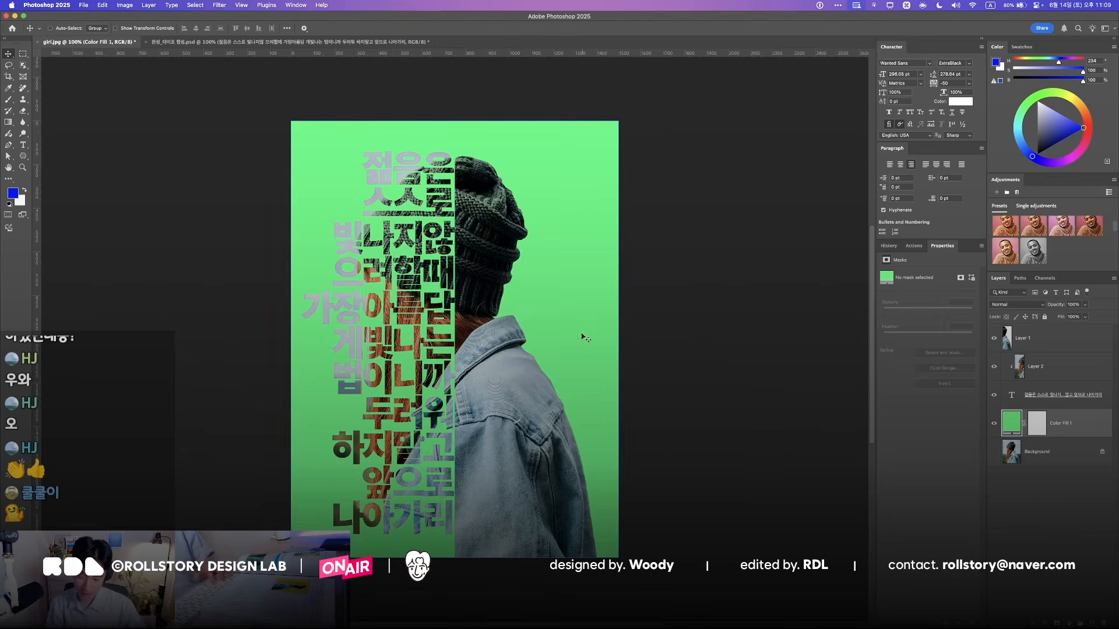